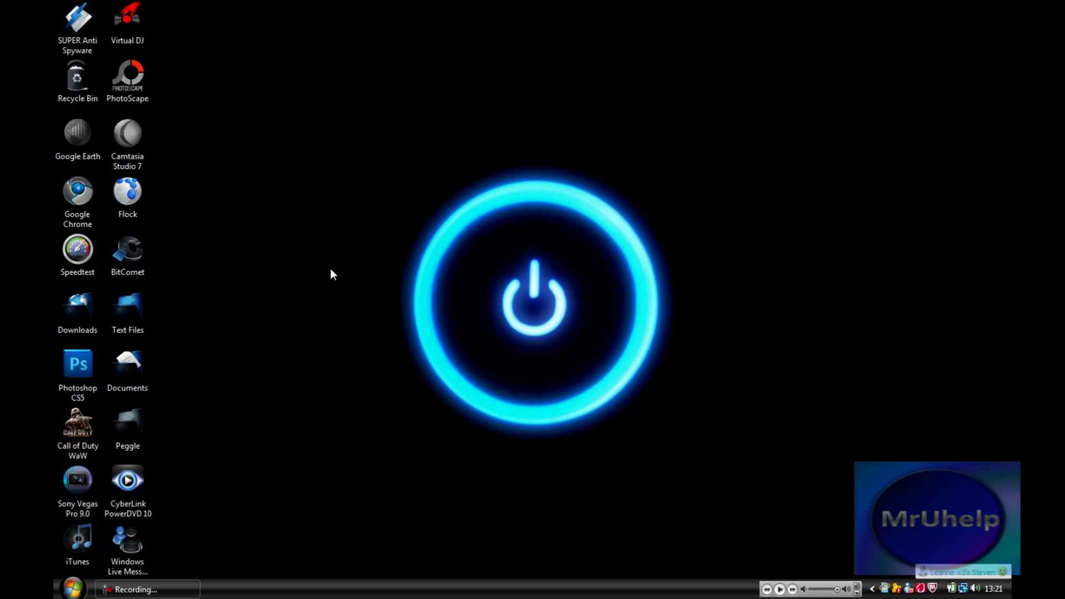
Create a new text document on the desktop named Diary
right_click(511, 70)
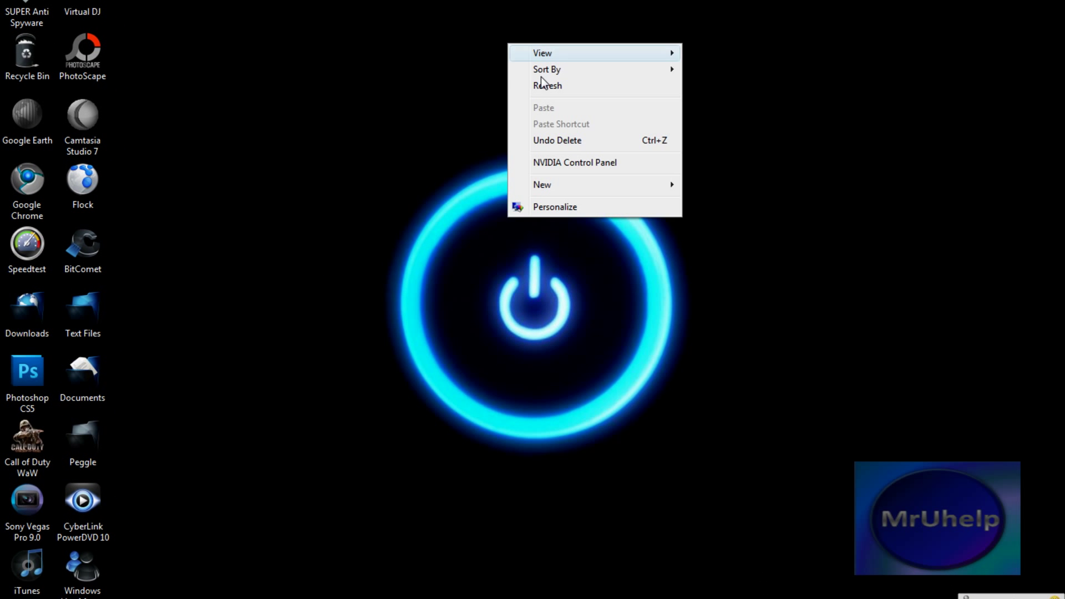
mouse_move(620, 187)
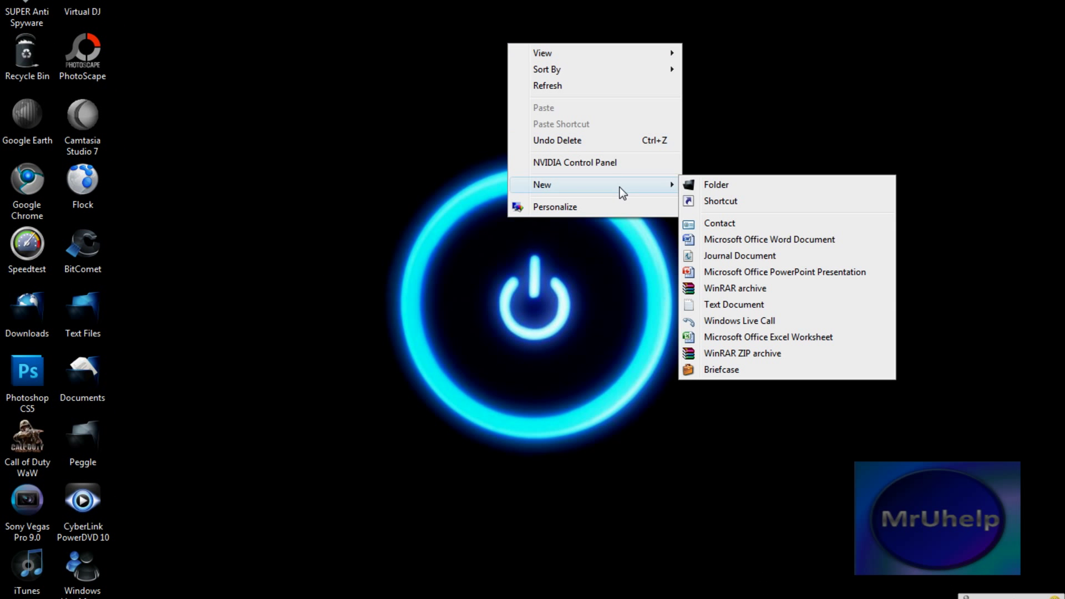
click(722, 306)
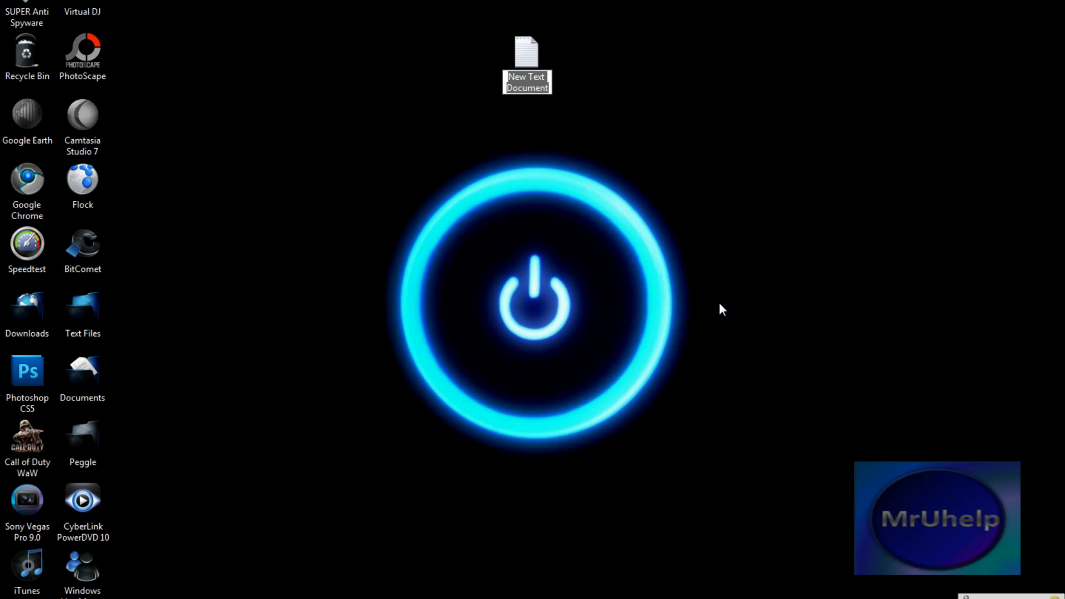
text(Diary)
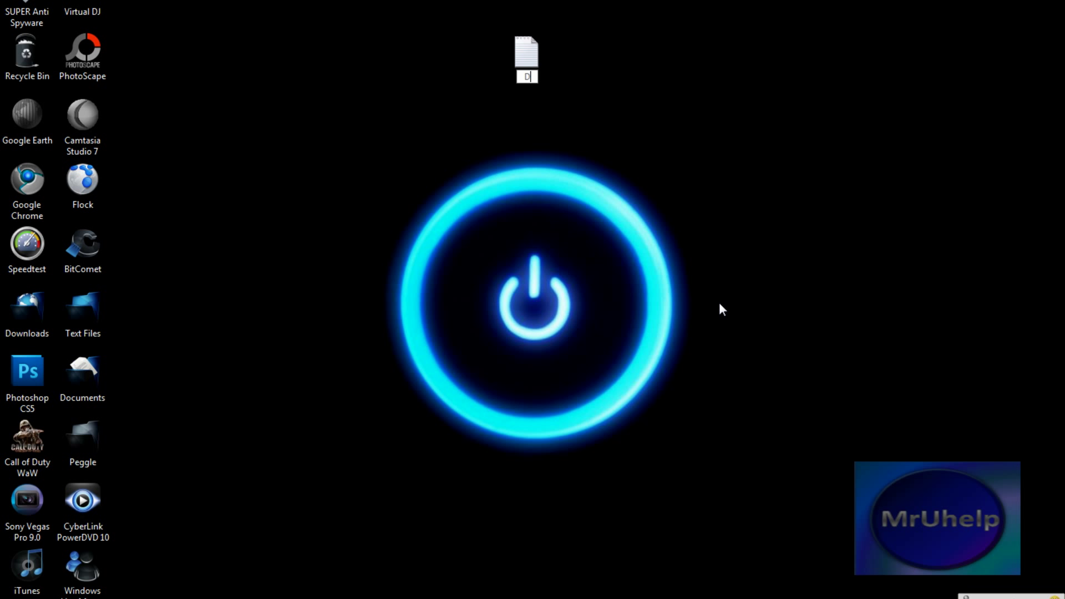
key(Return)
Open Diary in Notepad and type short lines such as 'hat hath' and 'ag gsa'
key(Return)
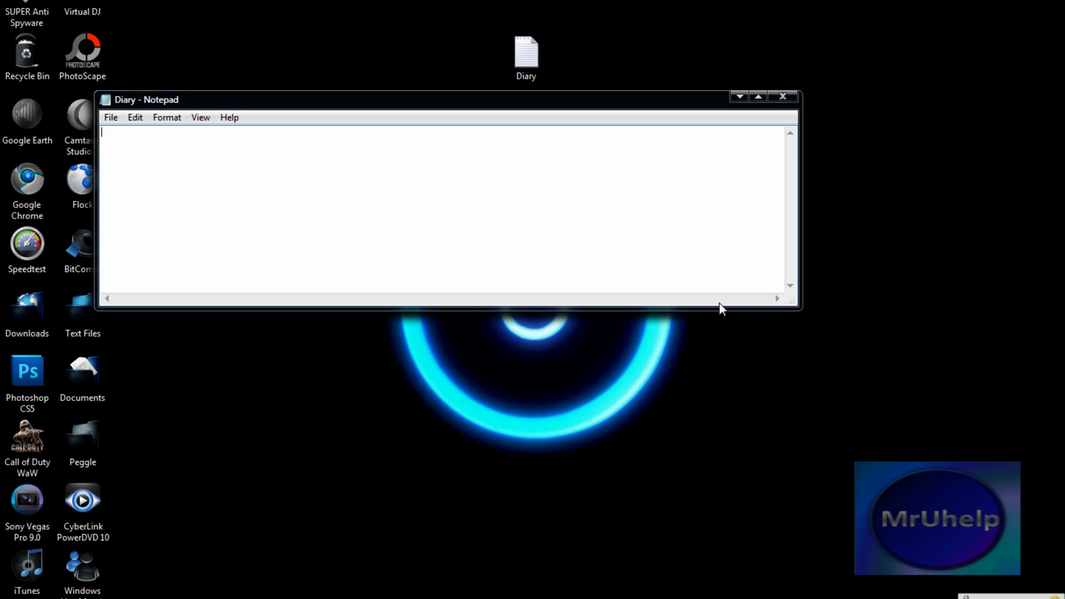
text(trhyatr hyt)
key(Return)
text(hat hath)
key(Return)
text(th)
key(Return)
text(ag gsa)
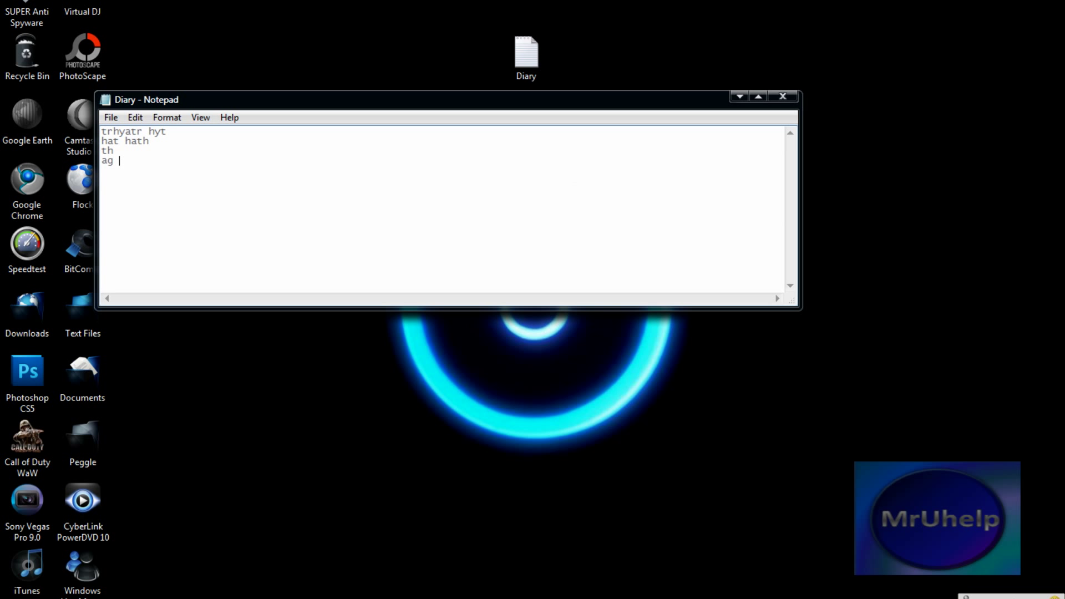
key(Return)
Save the Diary text via File > Save and close Notepad
click(110, 124)
click(127, 165)
click(793, 103)
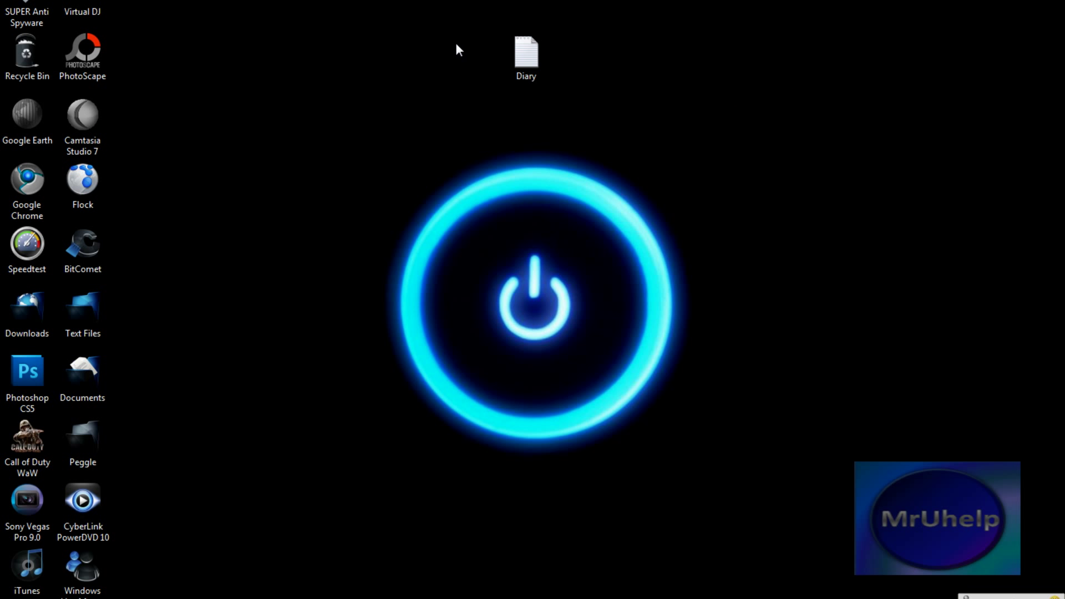
Tick Hidden in the Diary file's Properties and confirm with OK
right_click(531, 67)
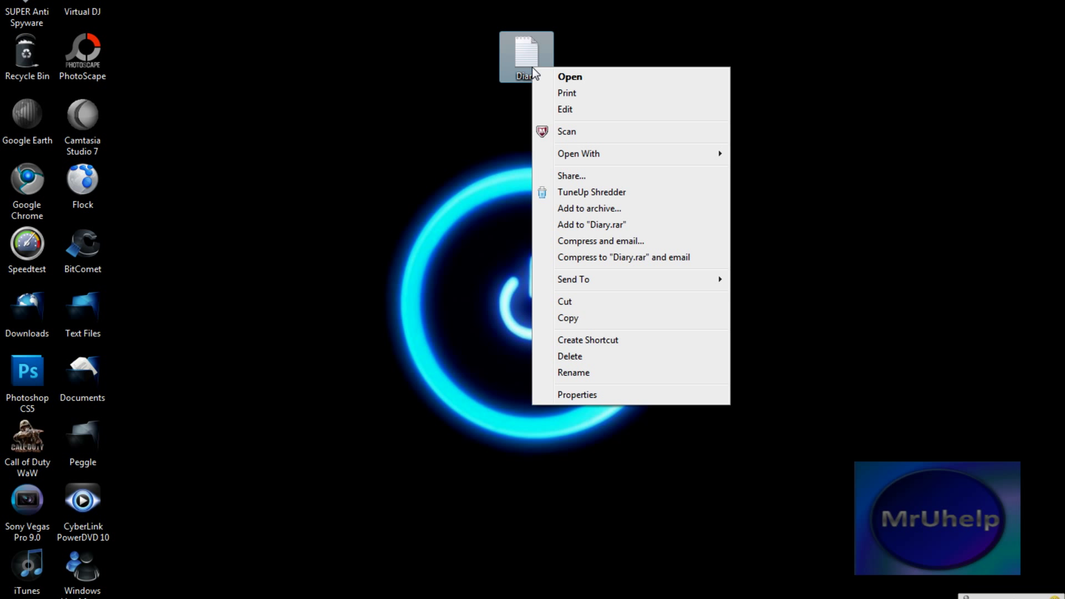
click(501, 64)
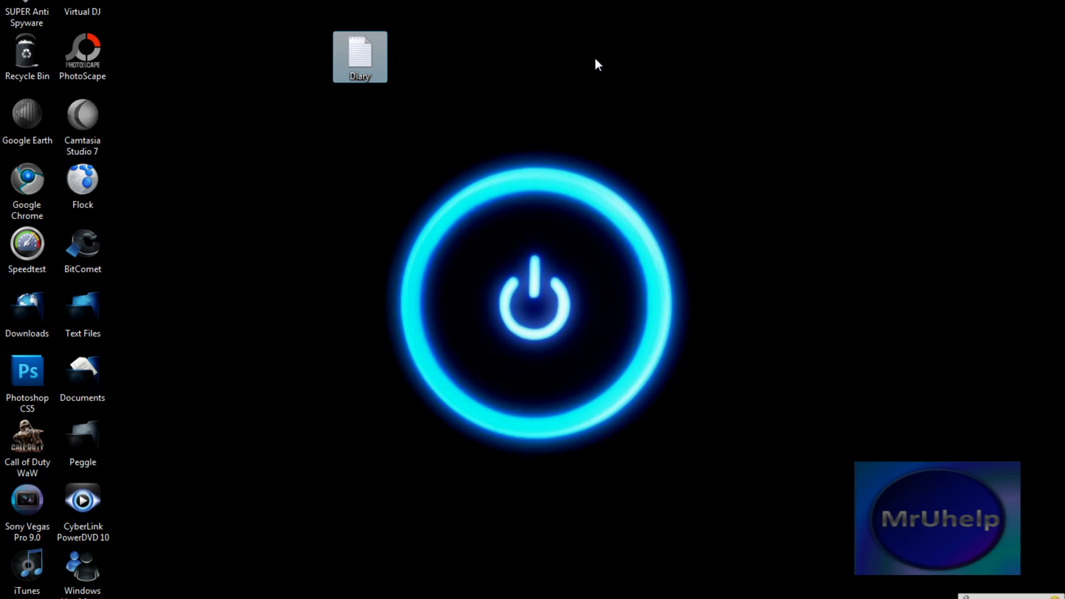
click(509, 101)
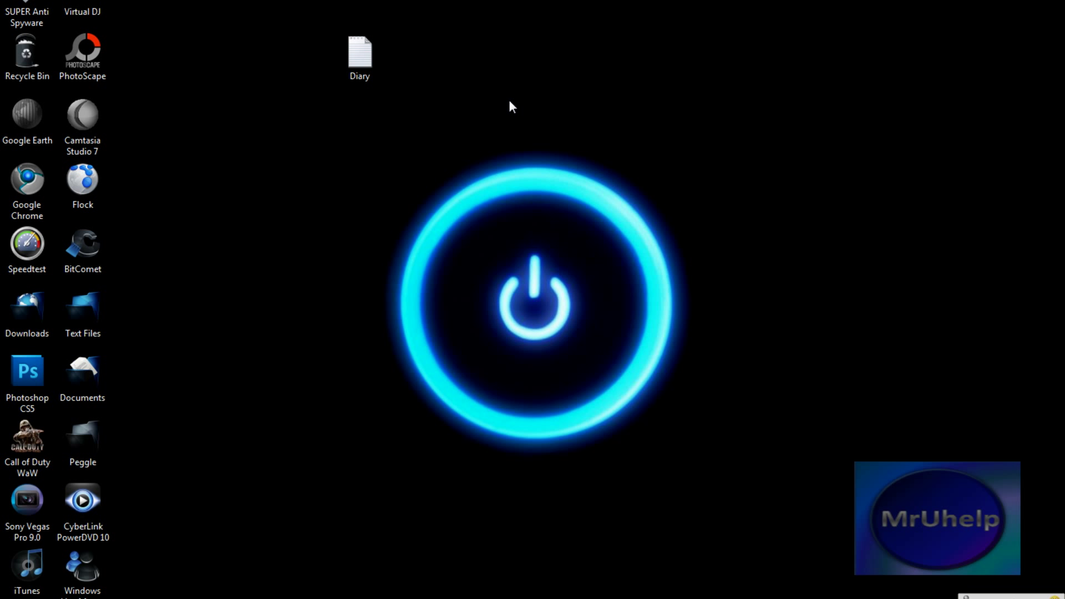
right_click(367, 68)
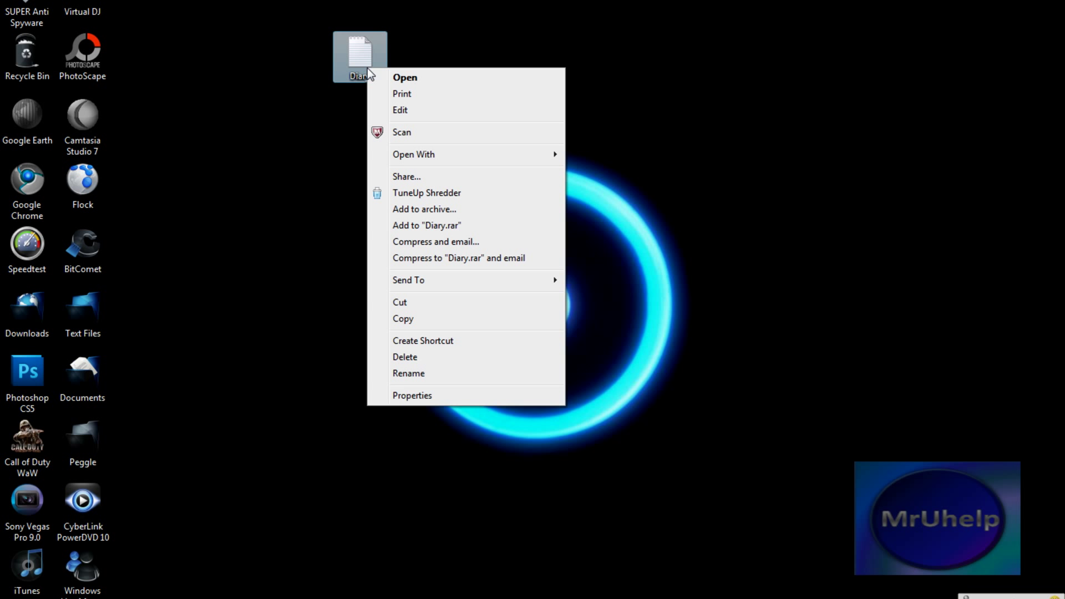
key(Escape)
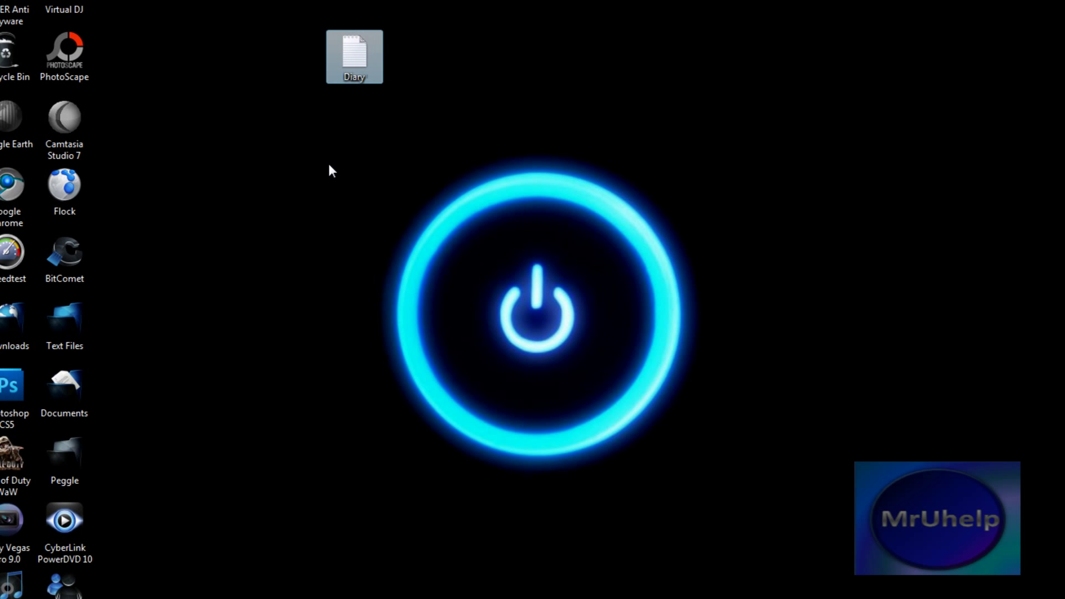
right_click(367, 68)
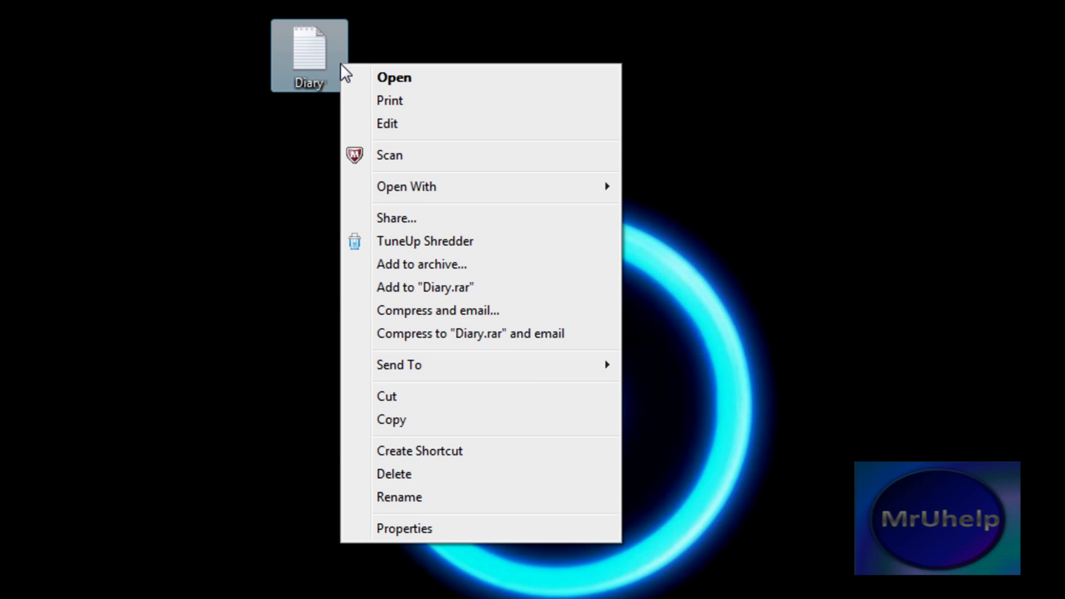
click(428, 527)
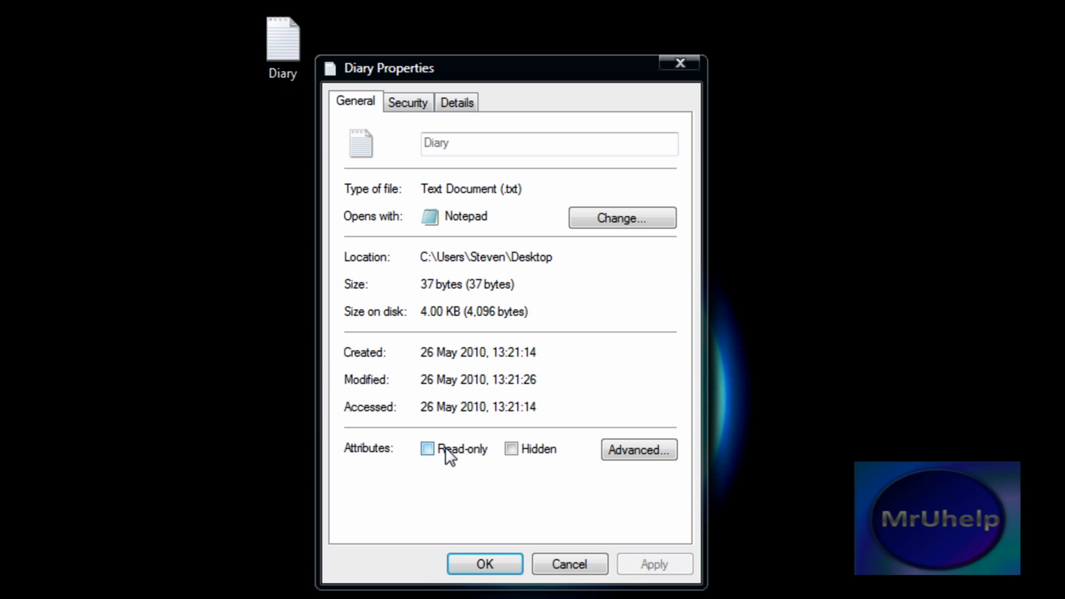
click(518, 449)
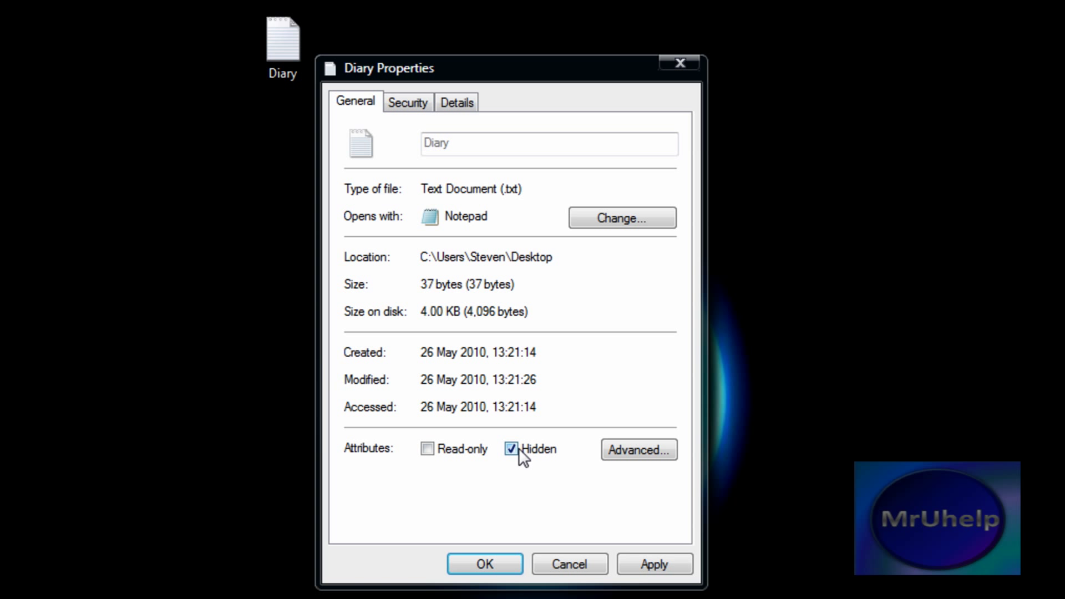
click(476, 557)
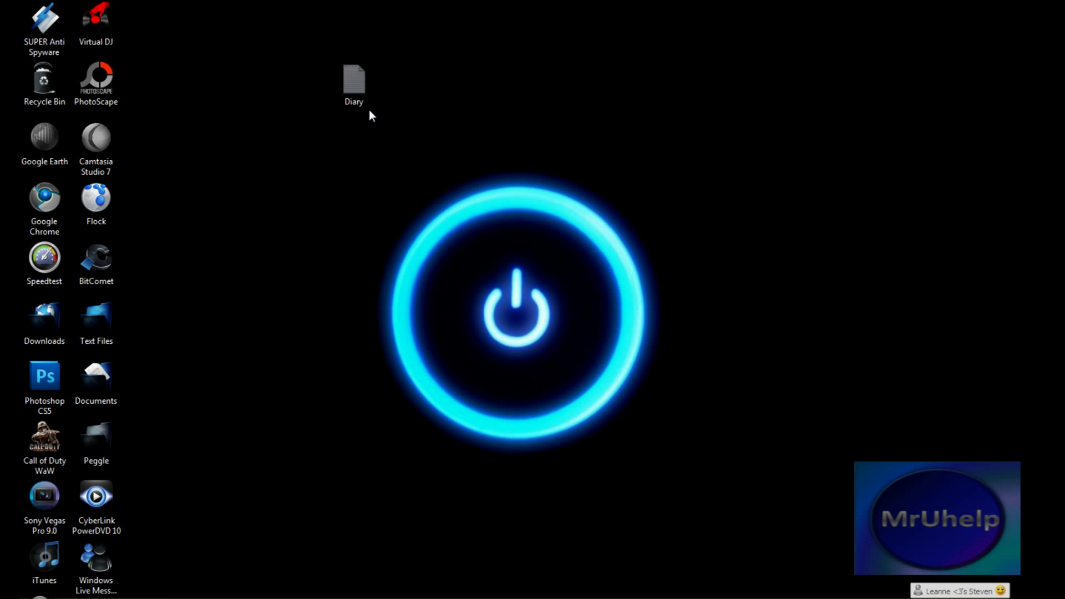
Open Documents from the Start menu and go up to the user's home folder
click(40, 596)
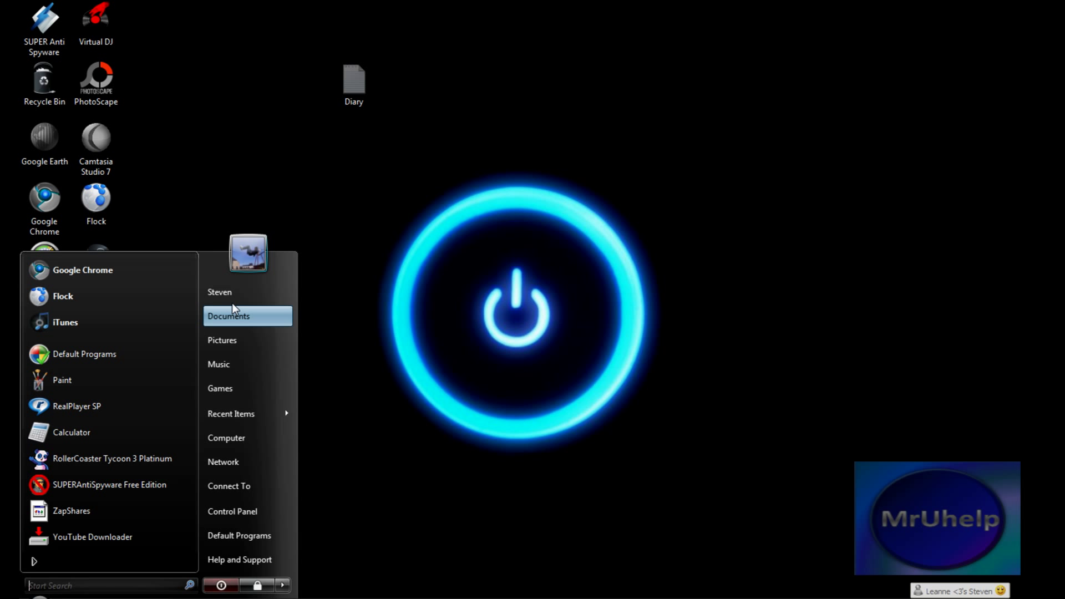
click(251, 314)
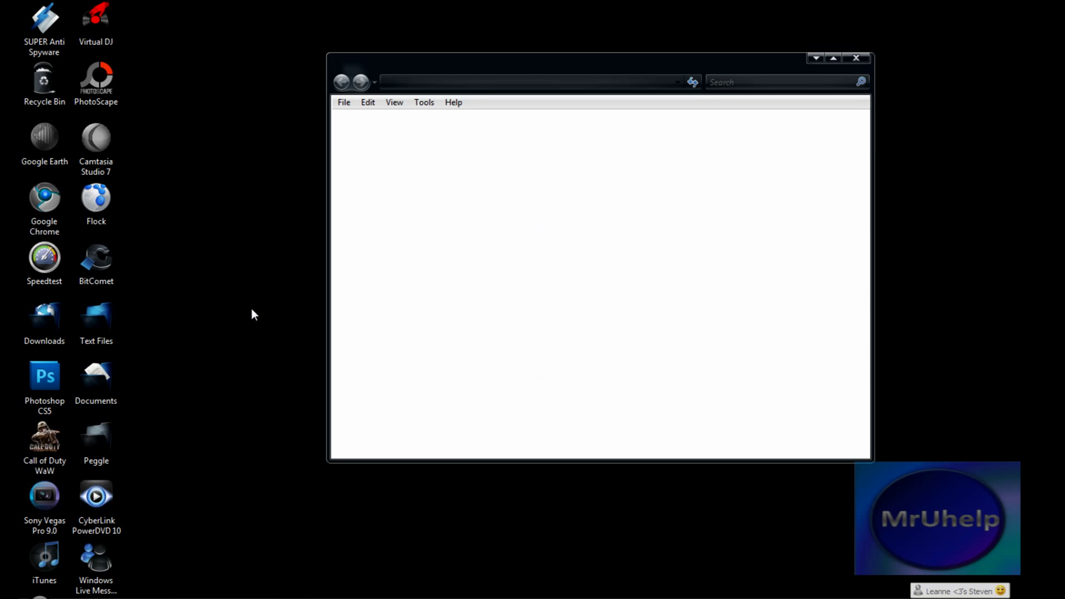
drag(492, 54, 615, 64)
click(420, 79)
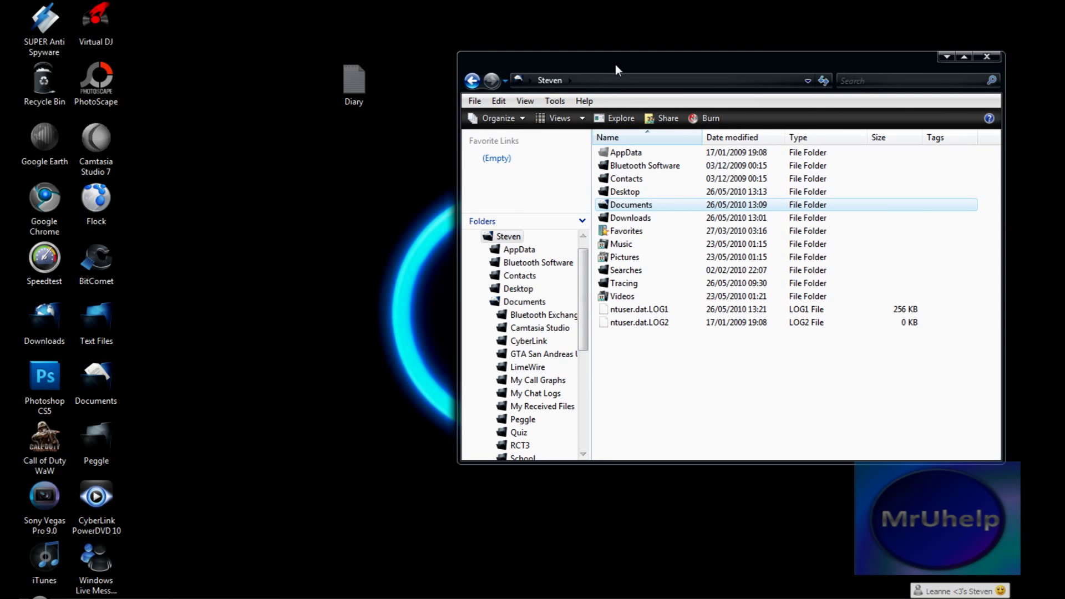
In Folder Options' View tab, choose 'Do not show hidden files and folders', then close the window
click(554, 105)
click(669, 181)
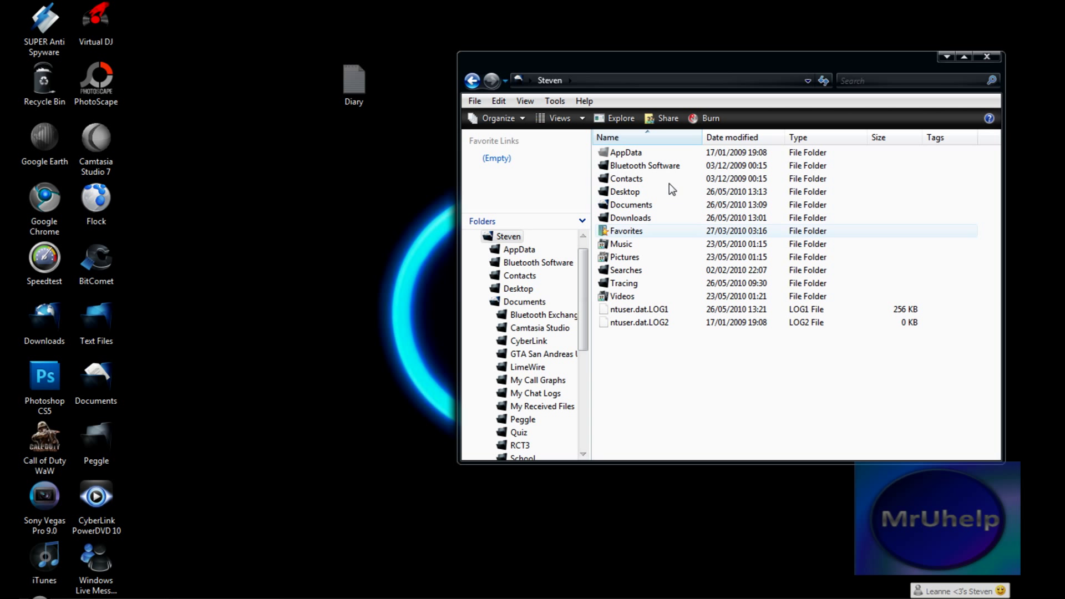
click(554, 101)
click(571, 169)
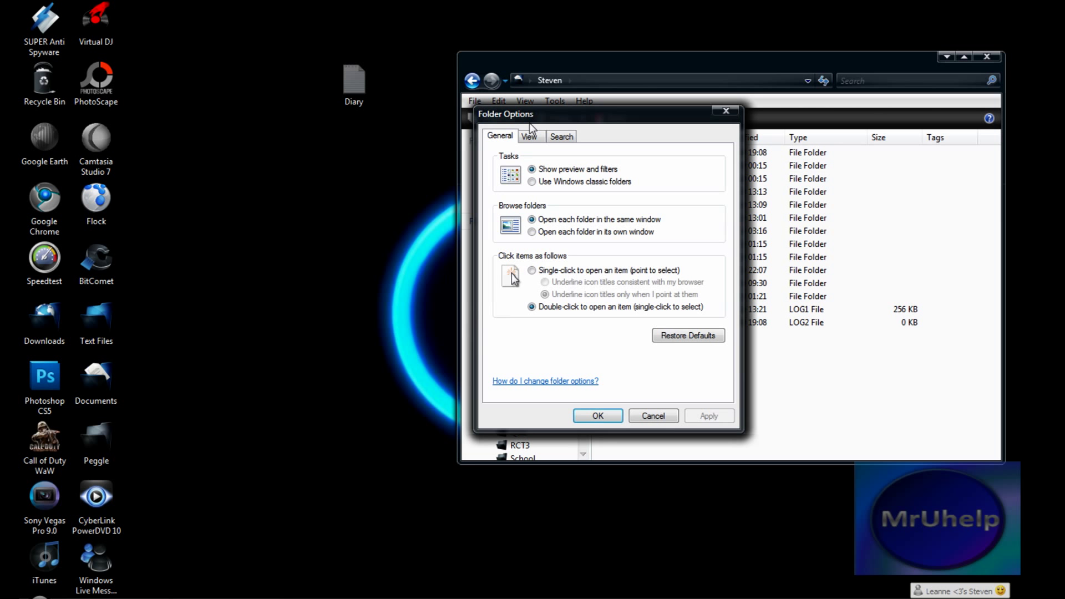
click(529, 134)
click(546, 339)
click(529, 328)
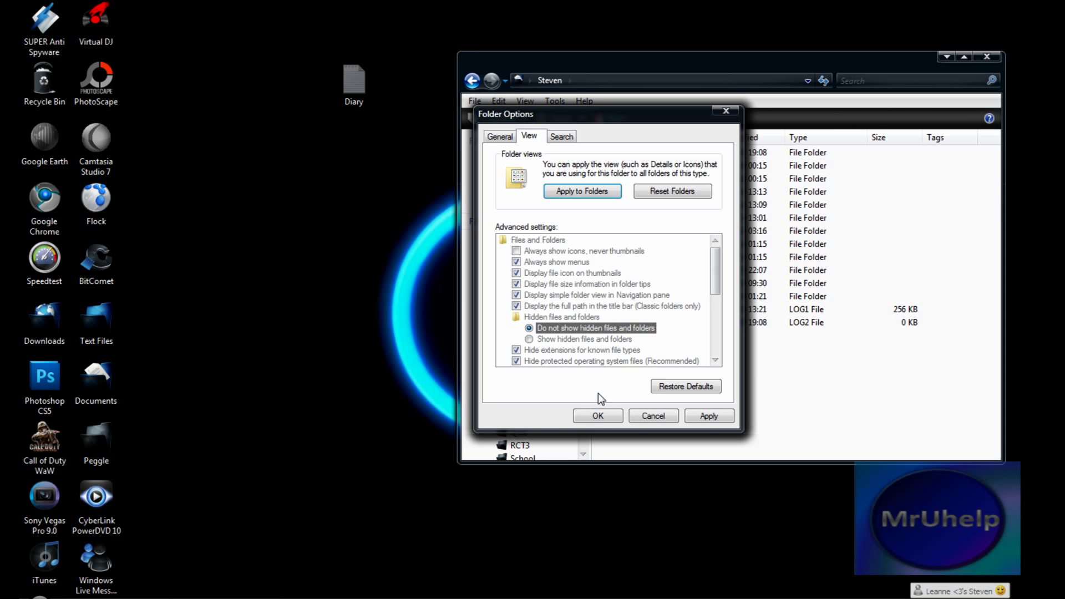
click(597, 415)
drag(709, 64, 540, 95)
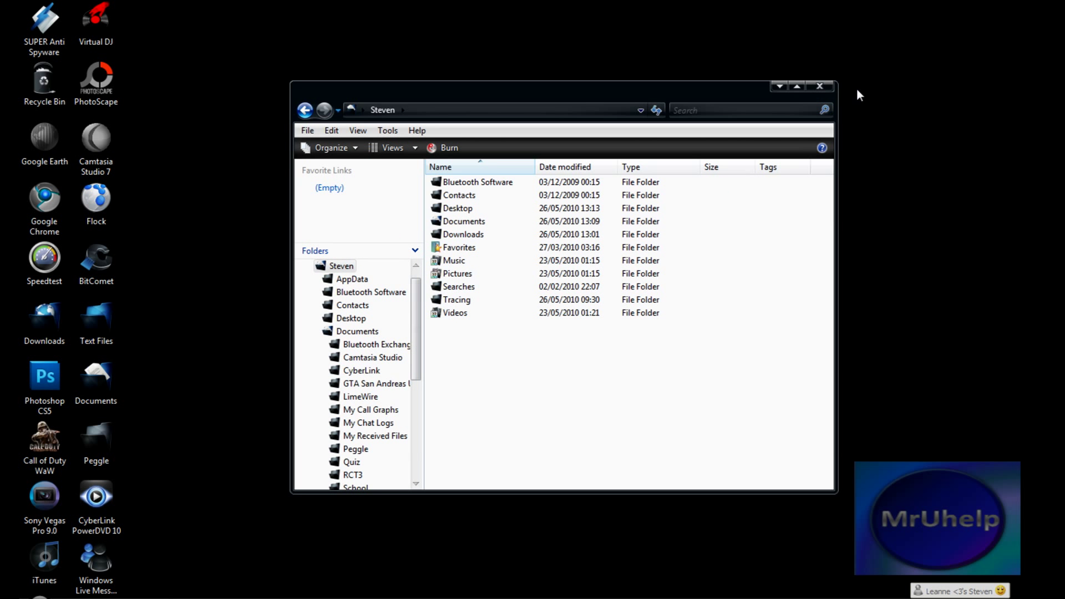
click(819, 86)
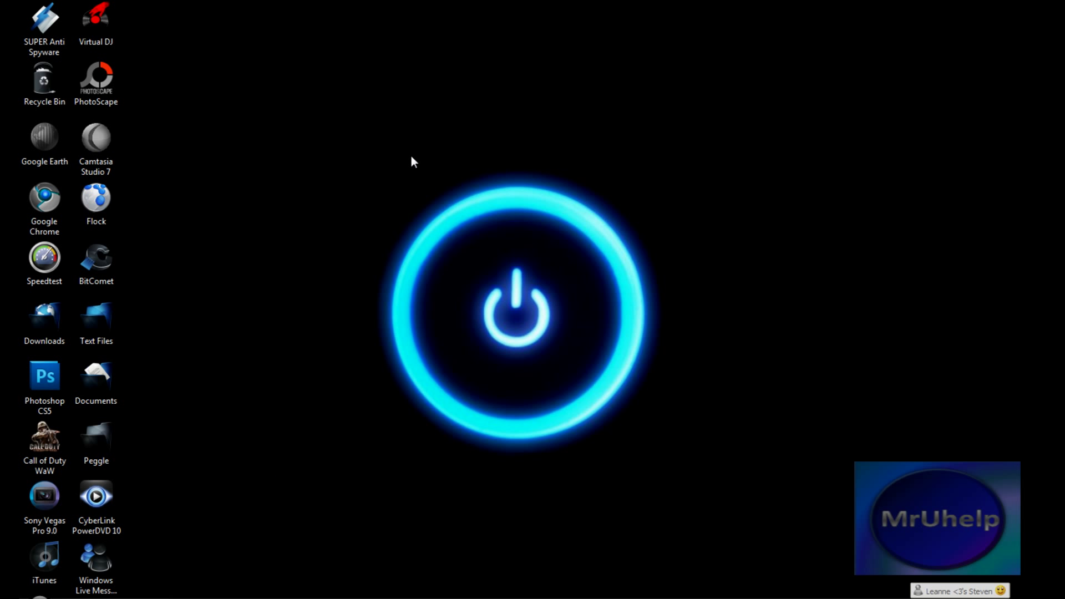
Create a new text document on the desktop named lol
drag(364, 172, 281, 118)
right_click(289, 127)
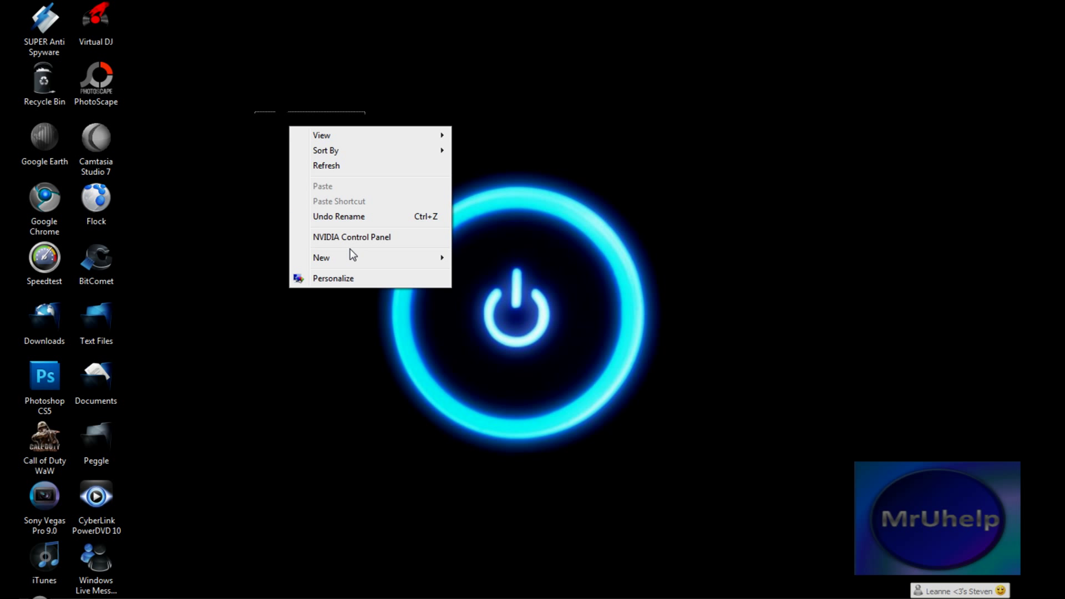
mouse_move(419, 257)
click(500, 371)
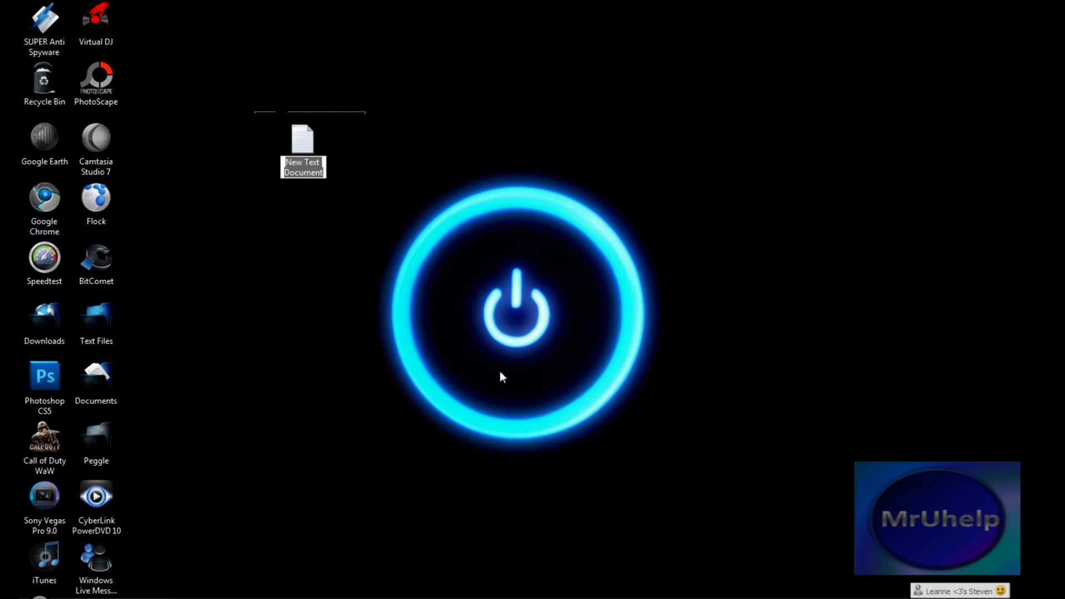
text(lol)
key(Return)
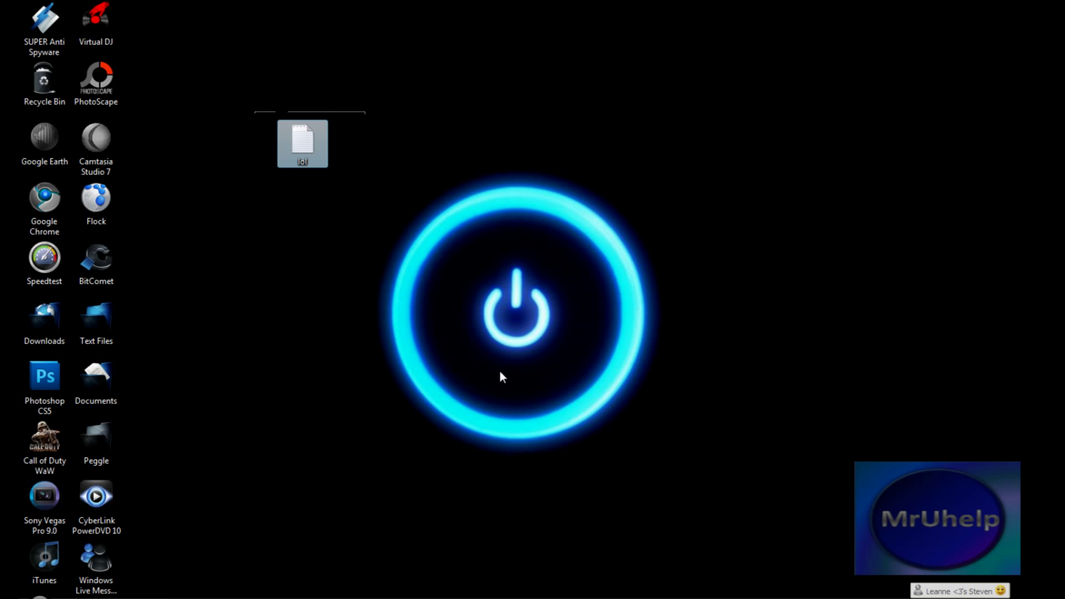
Tick Hidden in lol's Properties, then open the user's home folder from Start
right_click(299, 152)
click(366, 461)
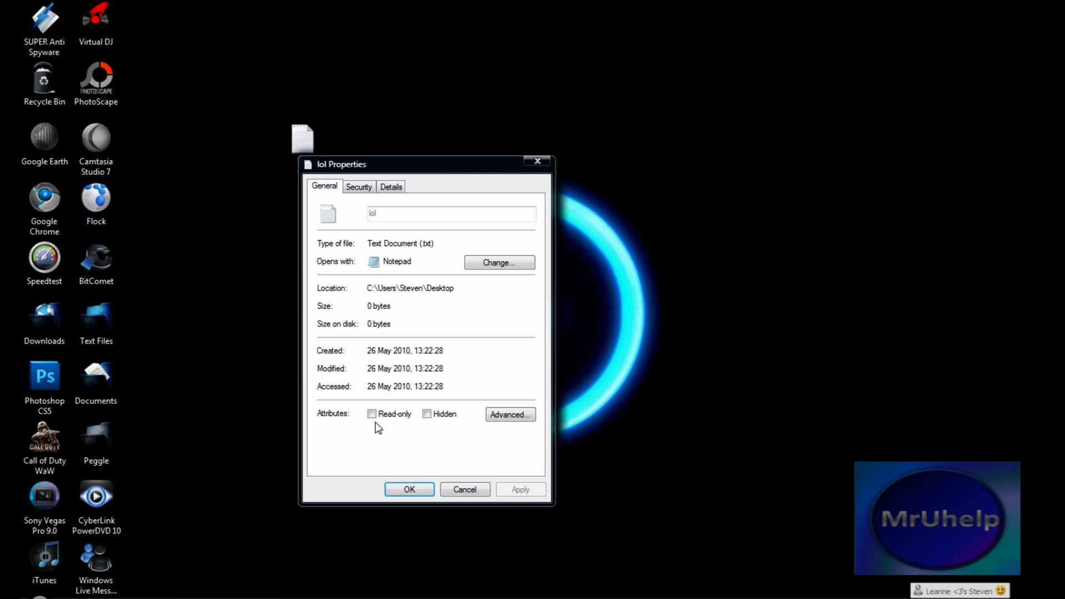
click(435, 414)
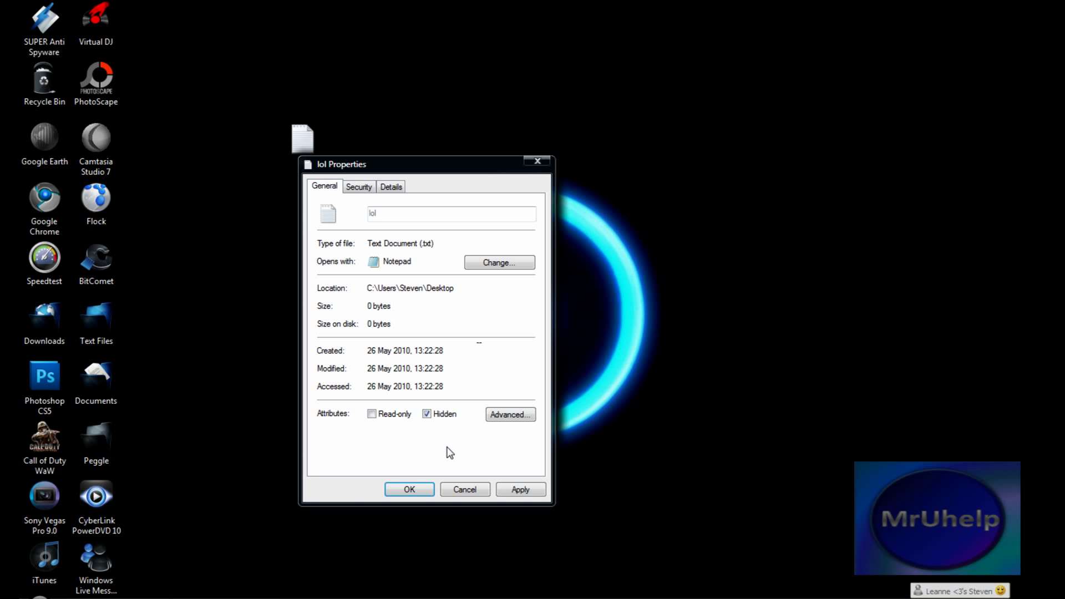
click(409, 489)
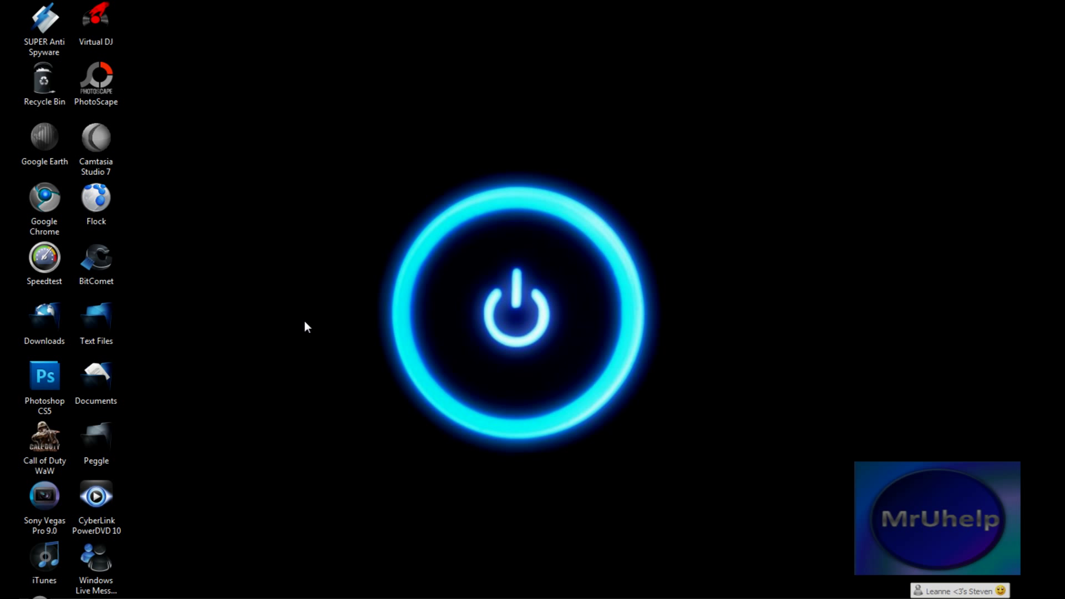
key(super)
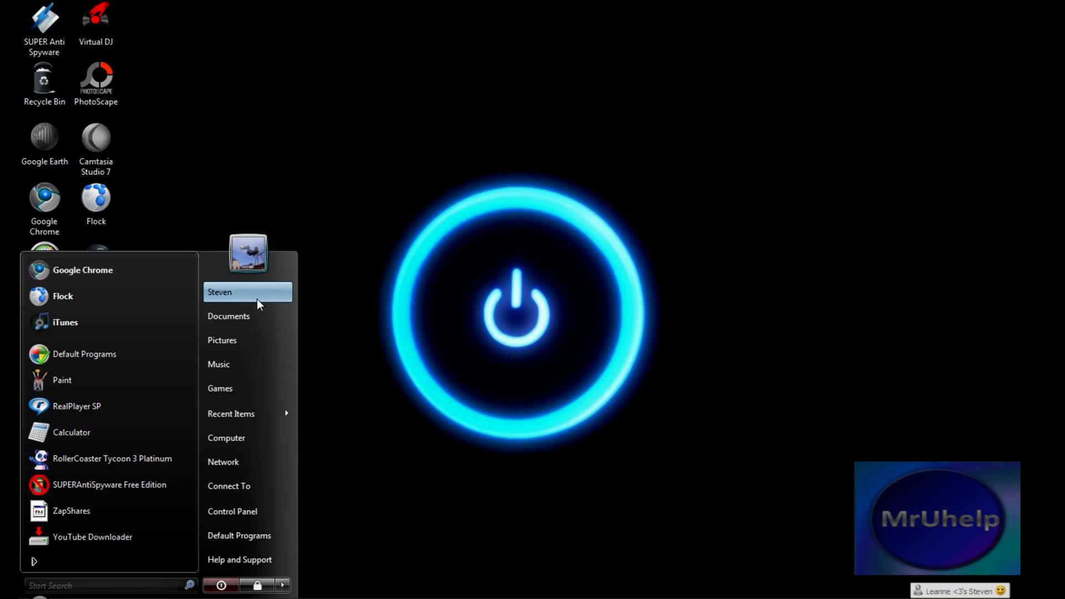
click(256, 297)
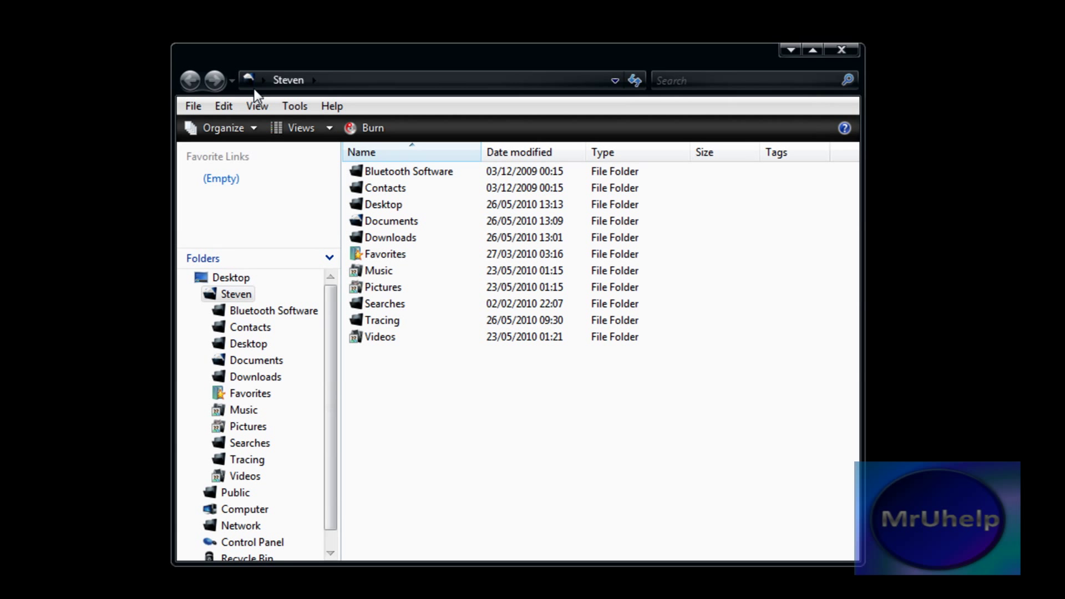
Open Tools > Folder Options and choose 'Show hidden files and folders' on the View tab
click(294, 106)
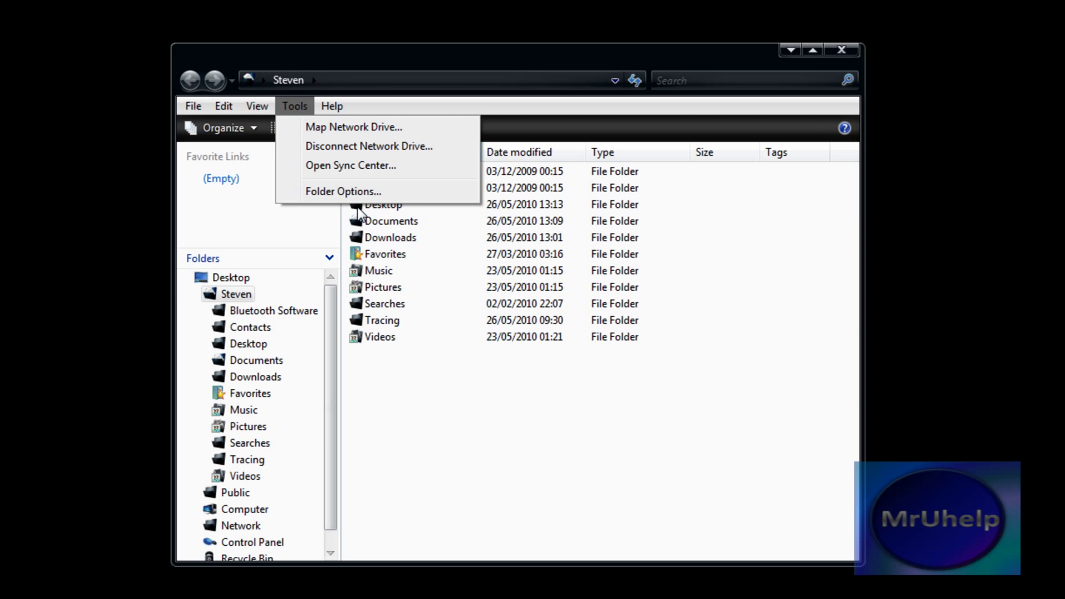
key(Escape)
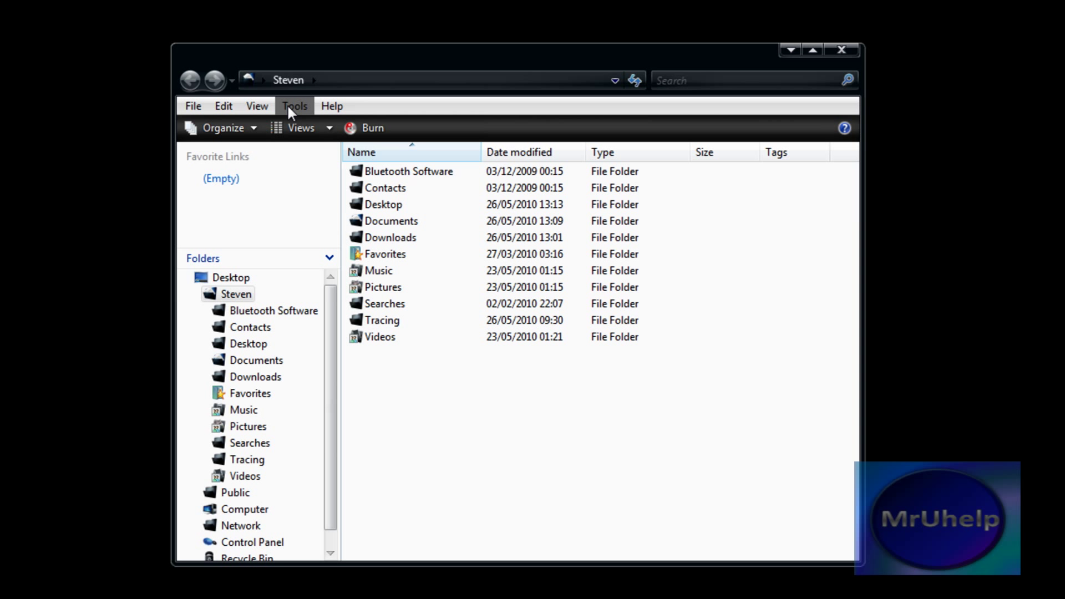
click(291, 104)
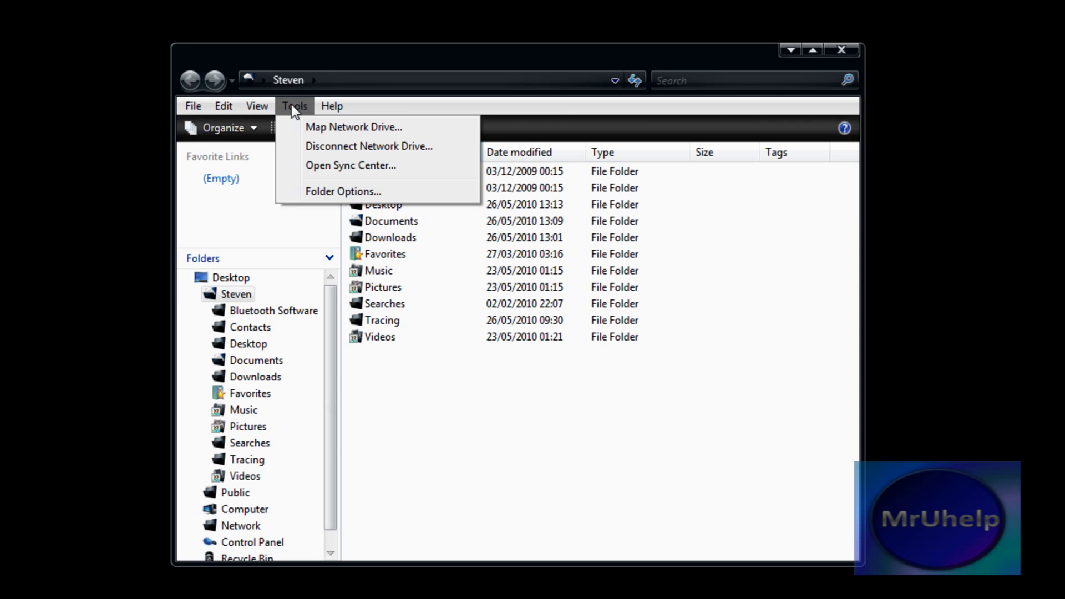
click(368, 193)
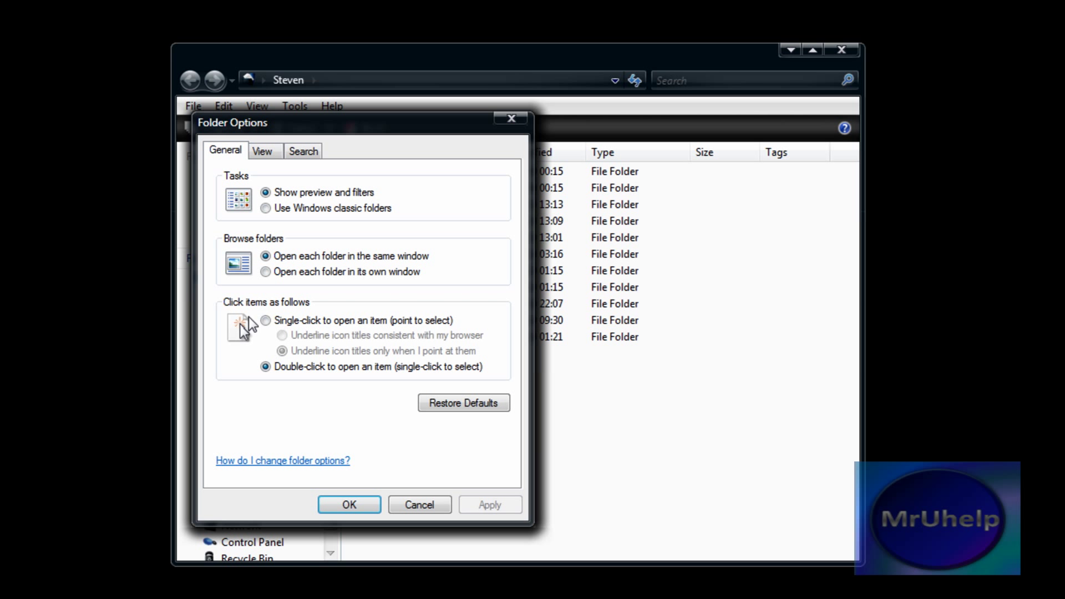
click(260, 152)
click(223, 280)
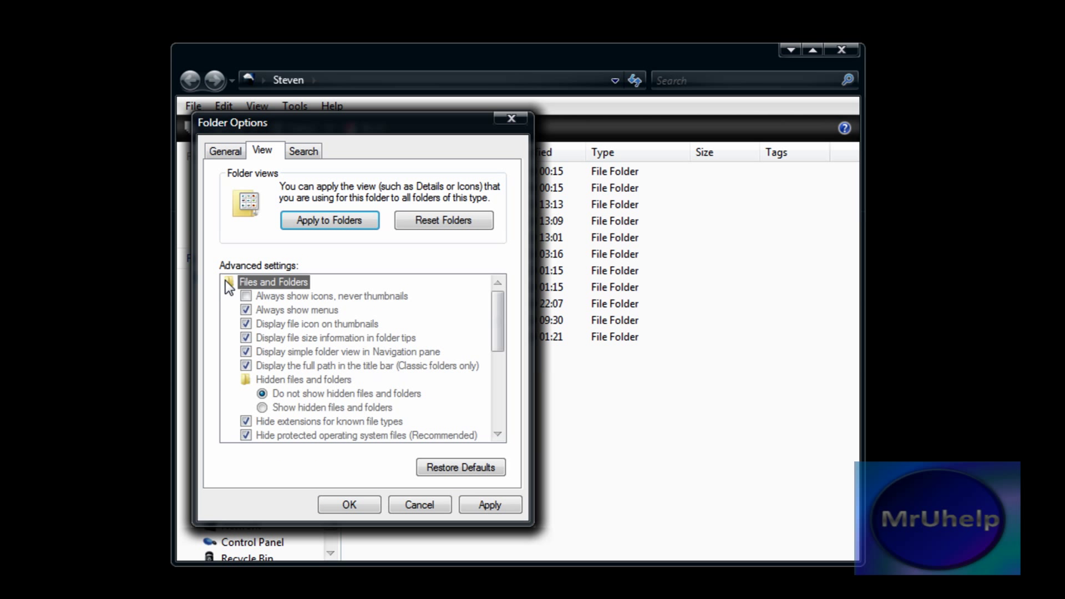
double_click(231, 282)
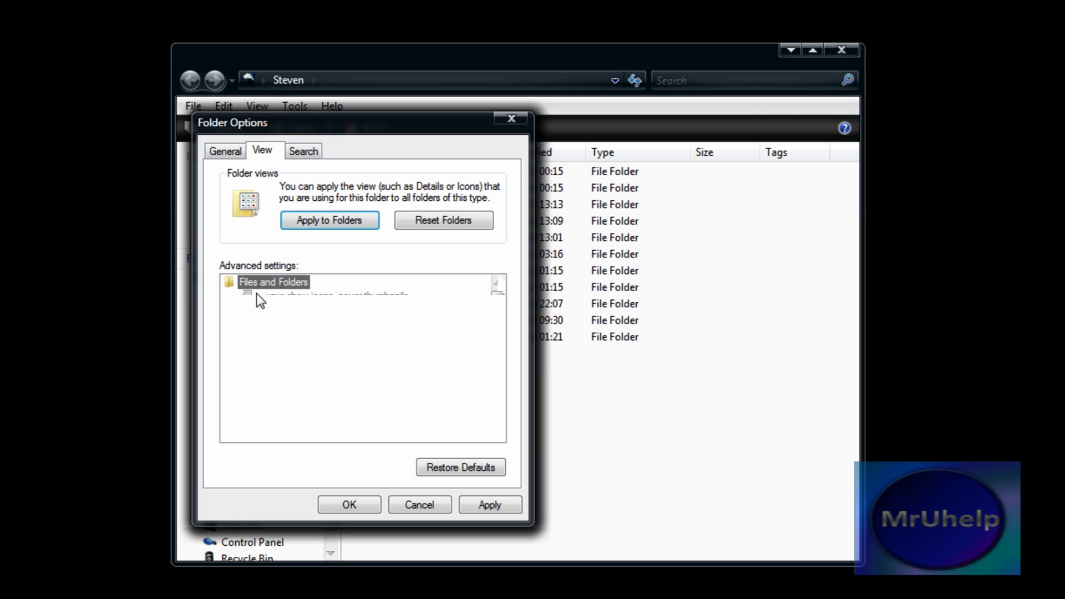
double_click(254, 281)
click(258, 379)
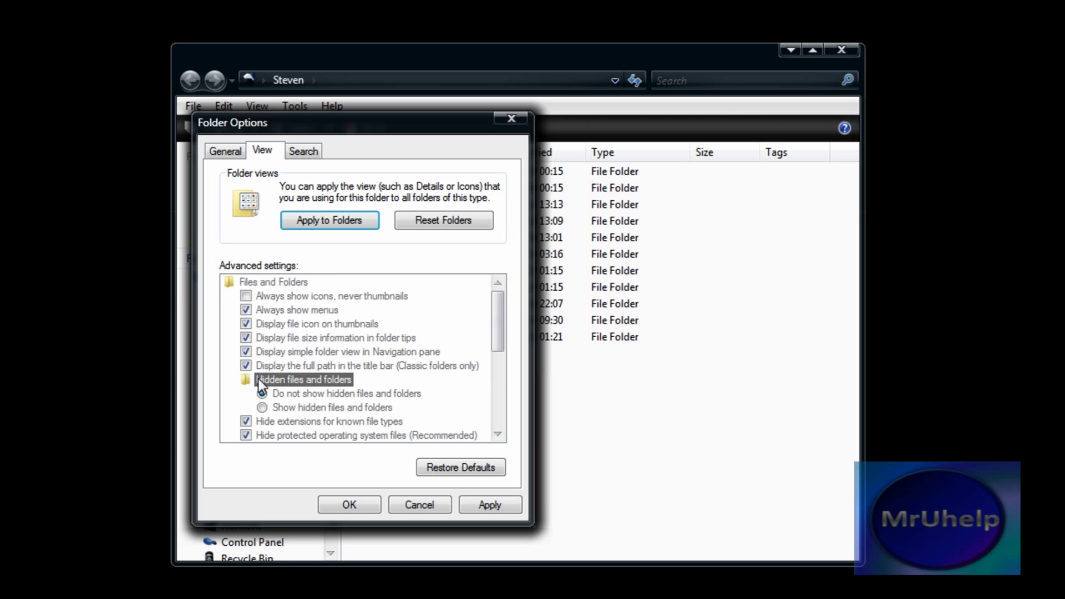
double_click(258, 379)
double_click(306, 379)
click(263, 408)
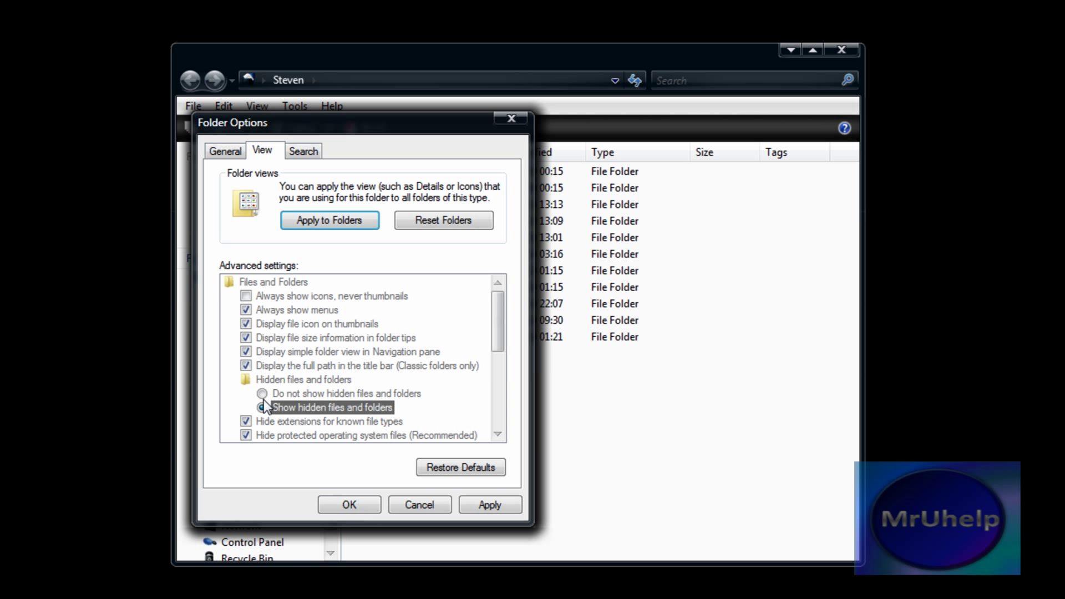
Apply with OK, open the reappeared Diary file to check it, then close Notepad and the Steven window
click(351, 504)
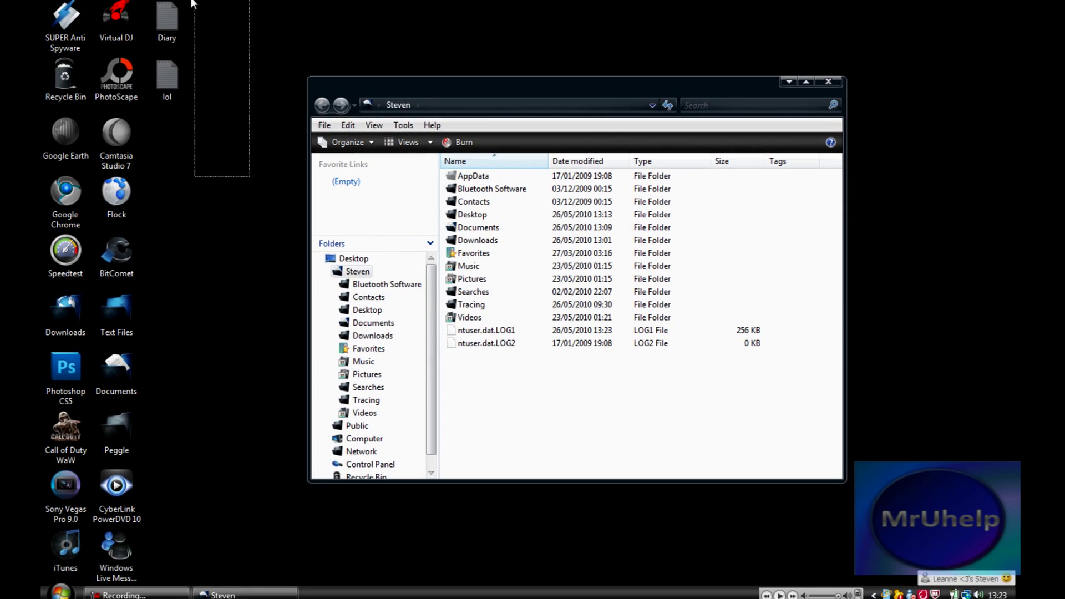
drag(258, 176, 168, 2)
double_click(187, 16)
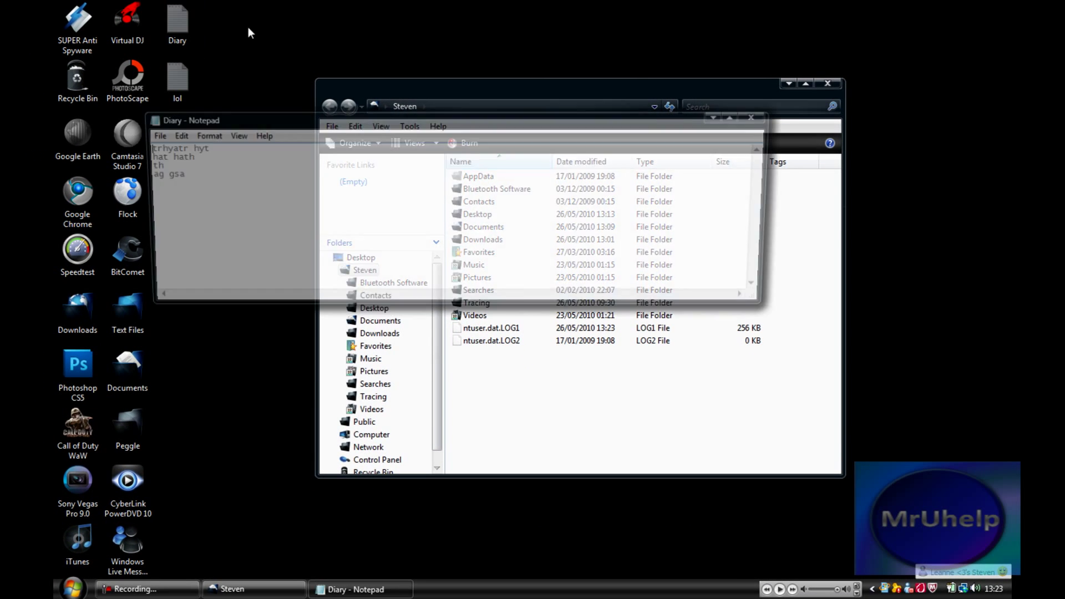
click(756, 117)
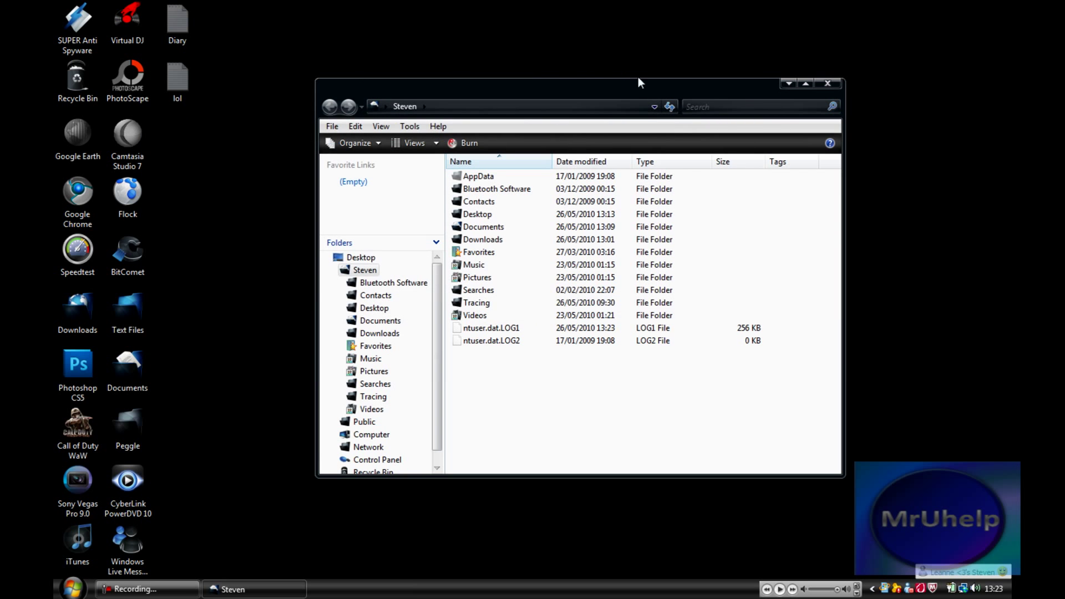
click(816, 85)
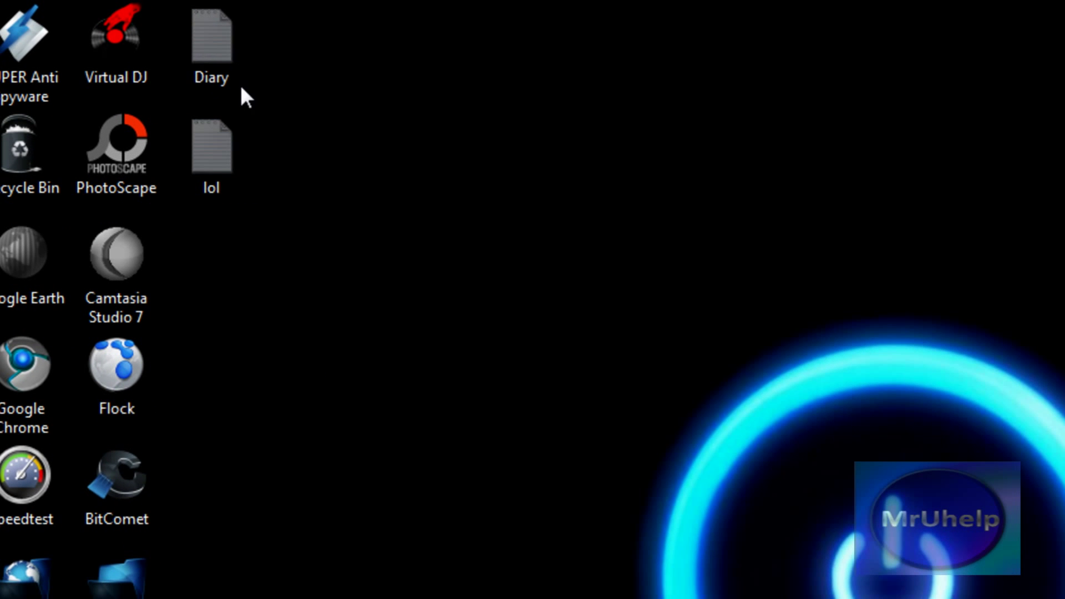
Clear Hidden on Diary and lol together, then drag both icons to the desktop's top centre
drag(292, 294, 211, 6)
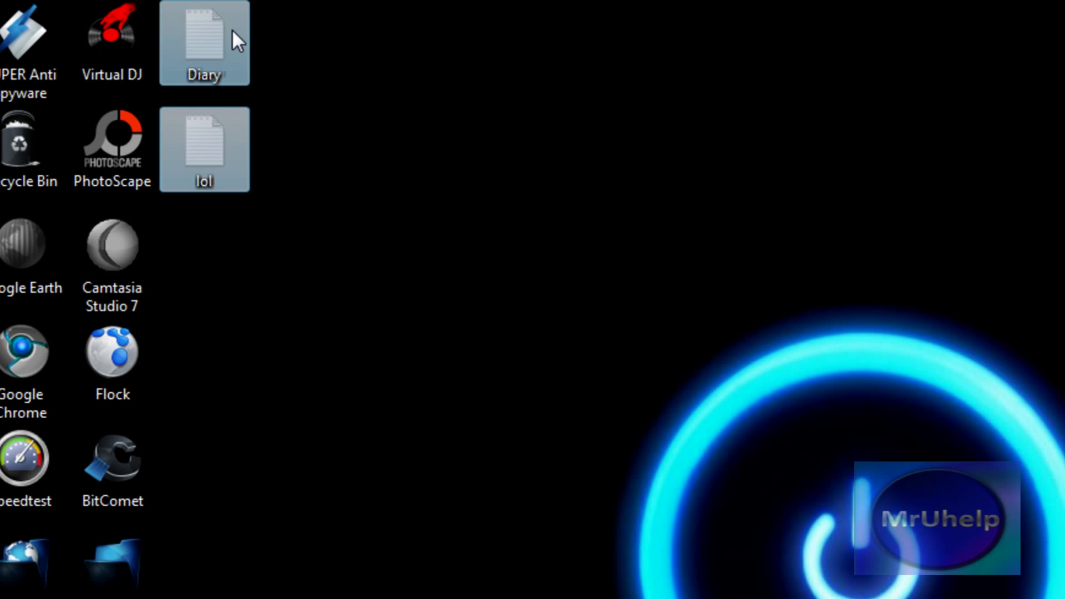
right_click(233, 32)
click(381, 537)
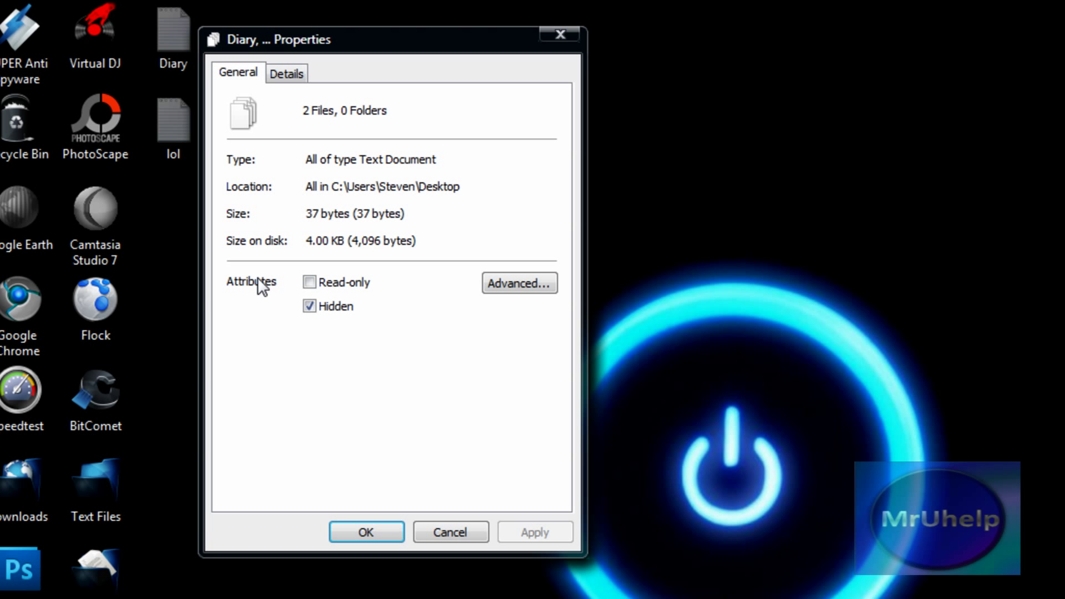
click(311, 306)
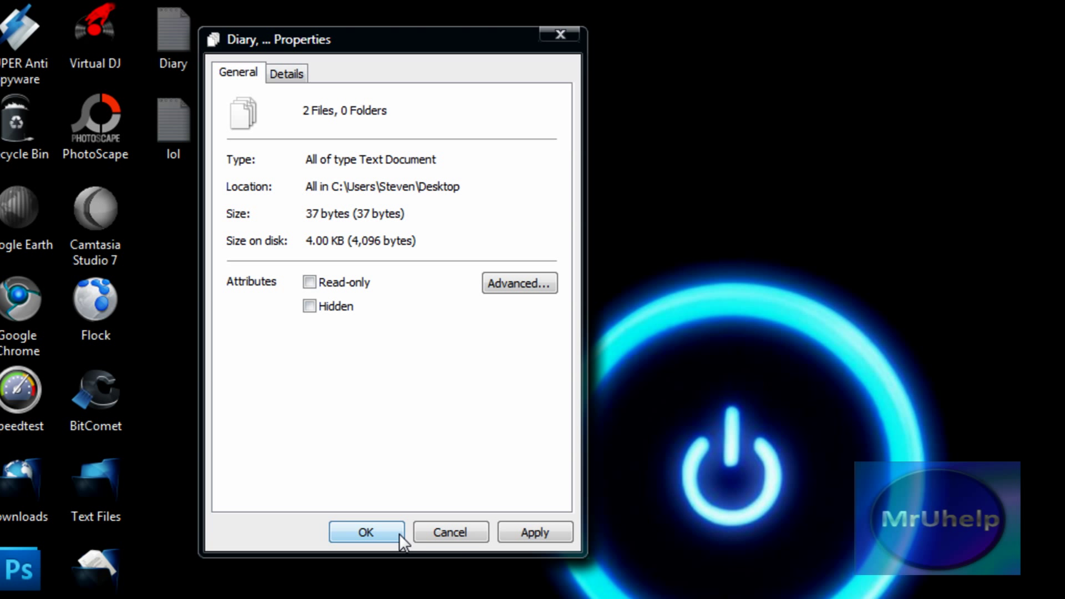
click(385, 531)
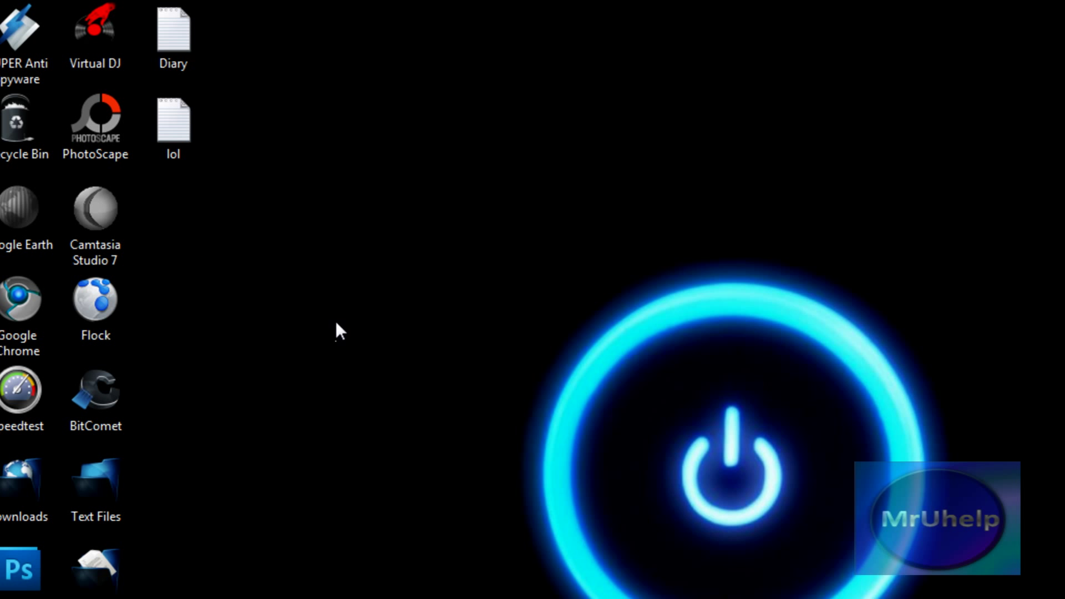
drag(259, 218, 191, 39)
drag(174, 31, 643, 130)
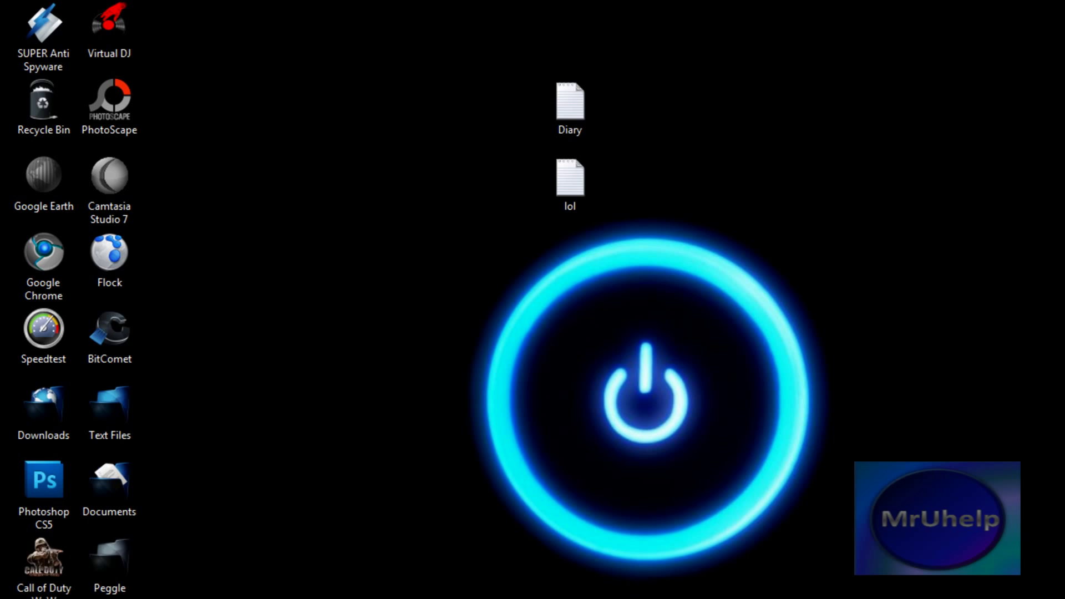
Restore the Steven folder window and check Folder Options' View tab, cancelling without changes
click(272, 591)
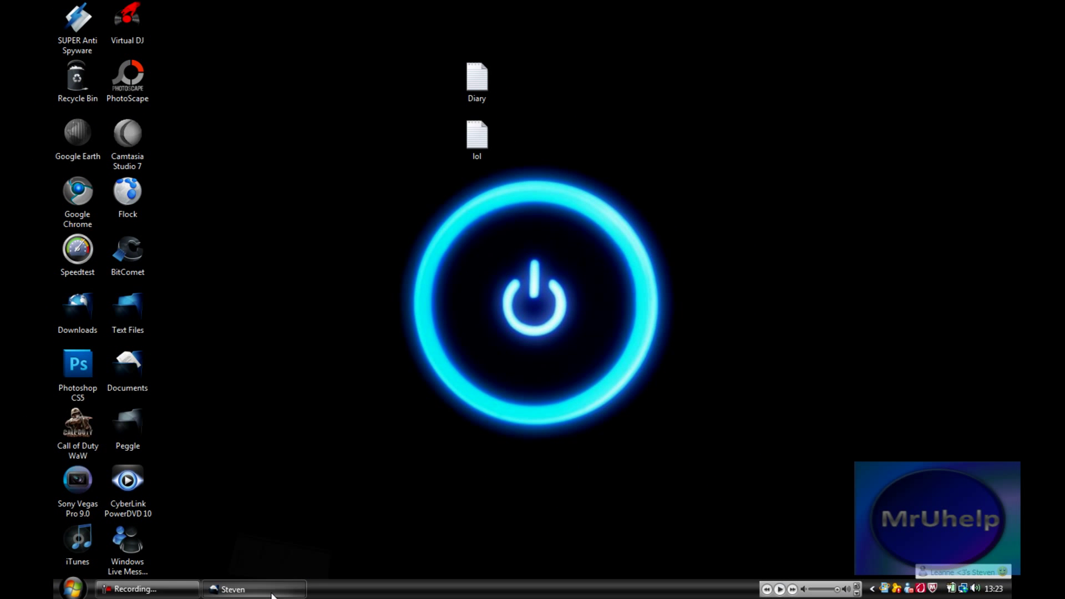
click(409, 126)
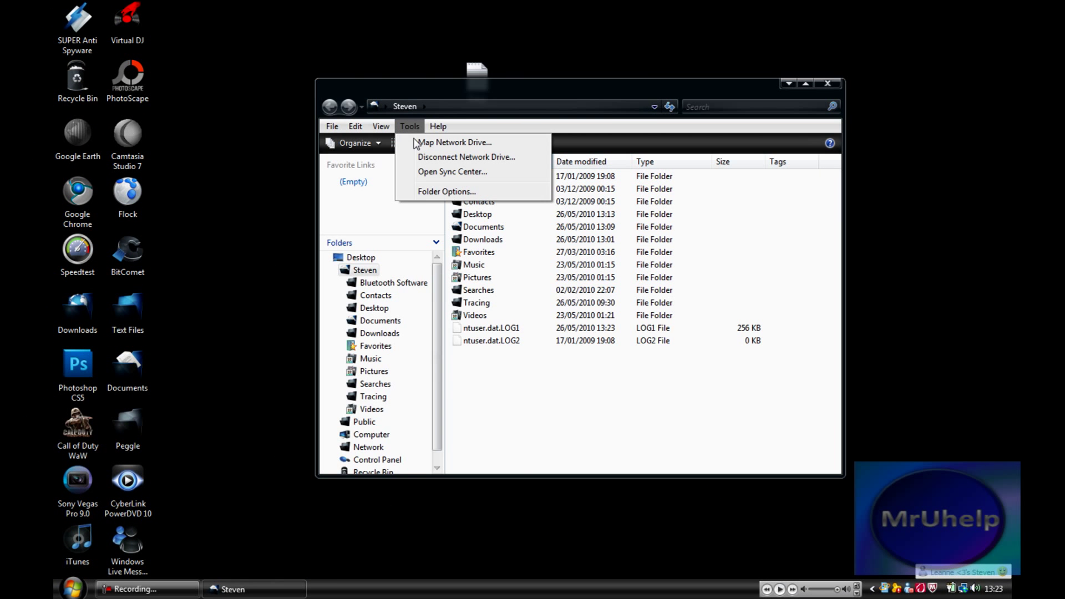
click(443, 190)
click(384, 160)
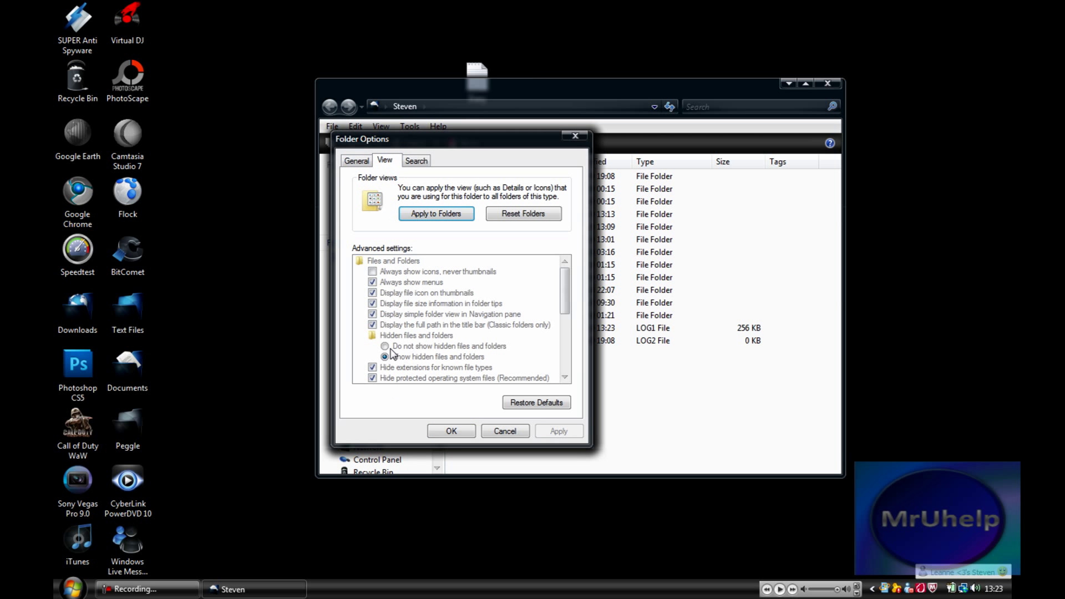
click(492, 433)
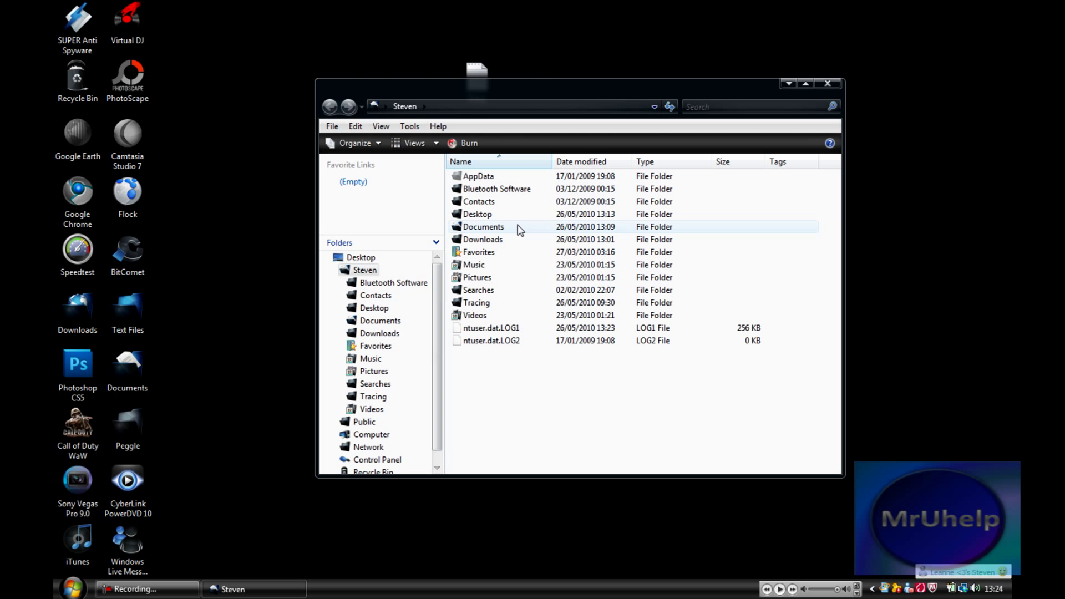
mouse_move(520, 230)
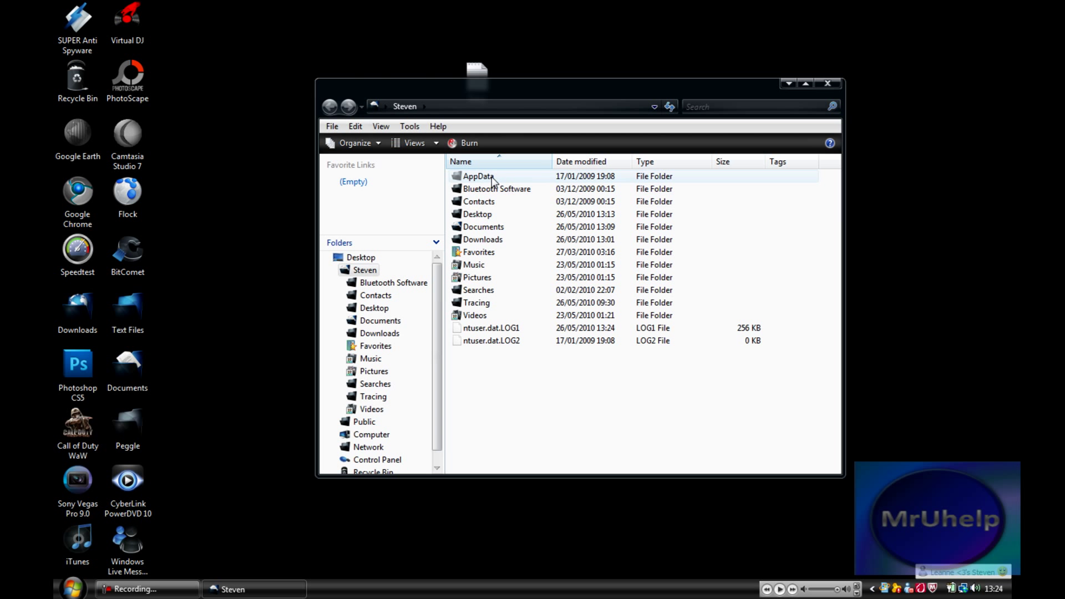
mouse_move(492, 181)
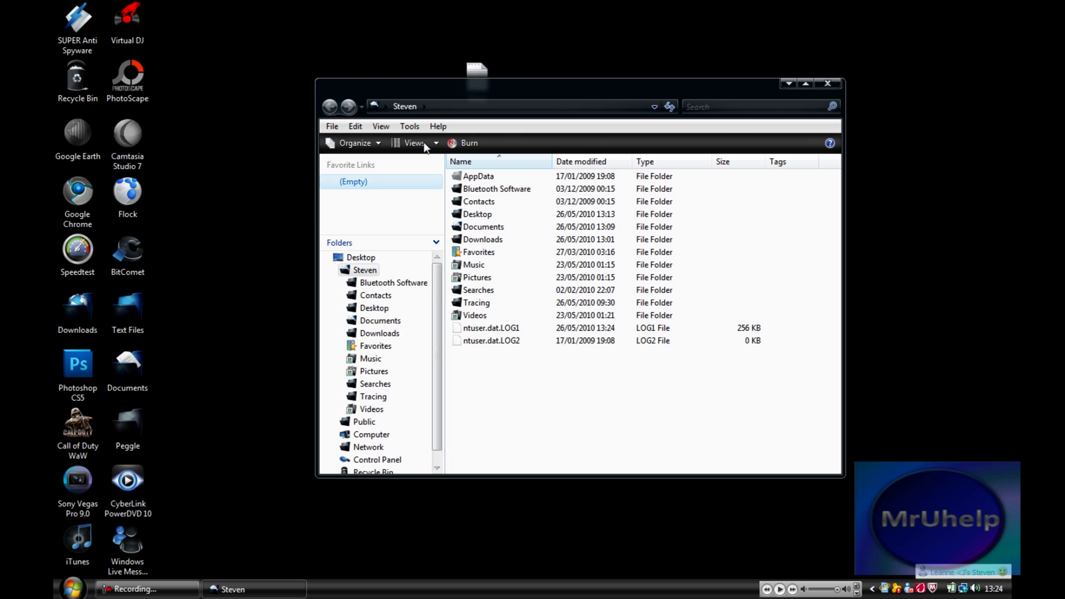
Select 'Do not show hidden files and folders' in Folder Options' View tab and confirm with OK
click(410, 127)
click(465, 191)
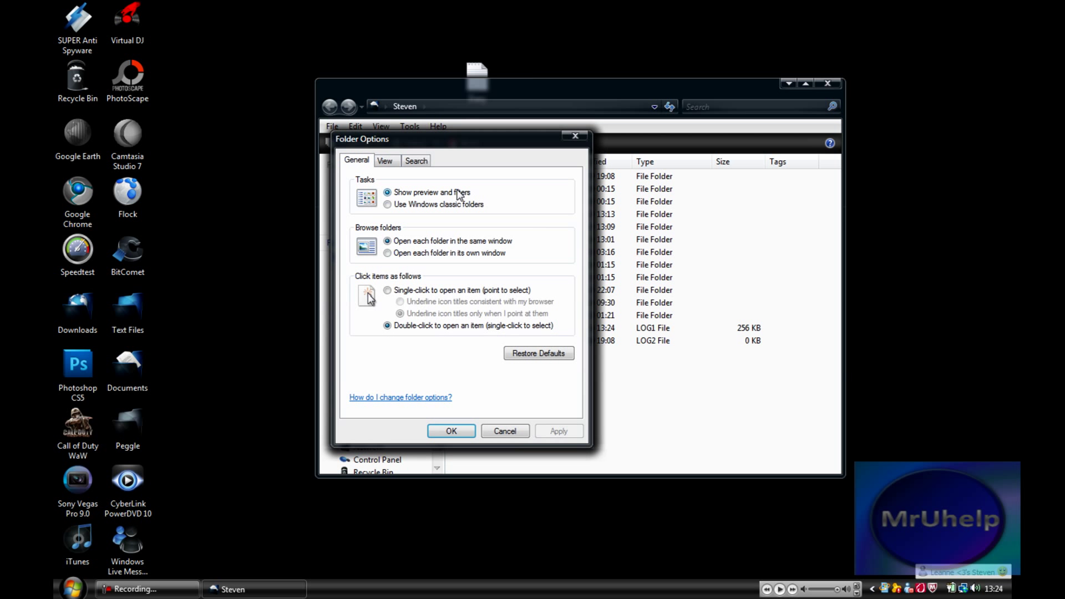
click(384, 161)
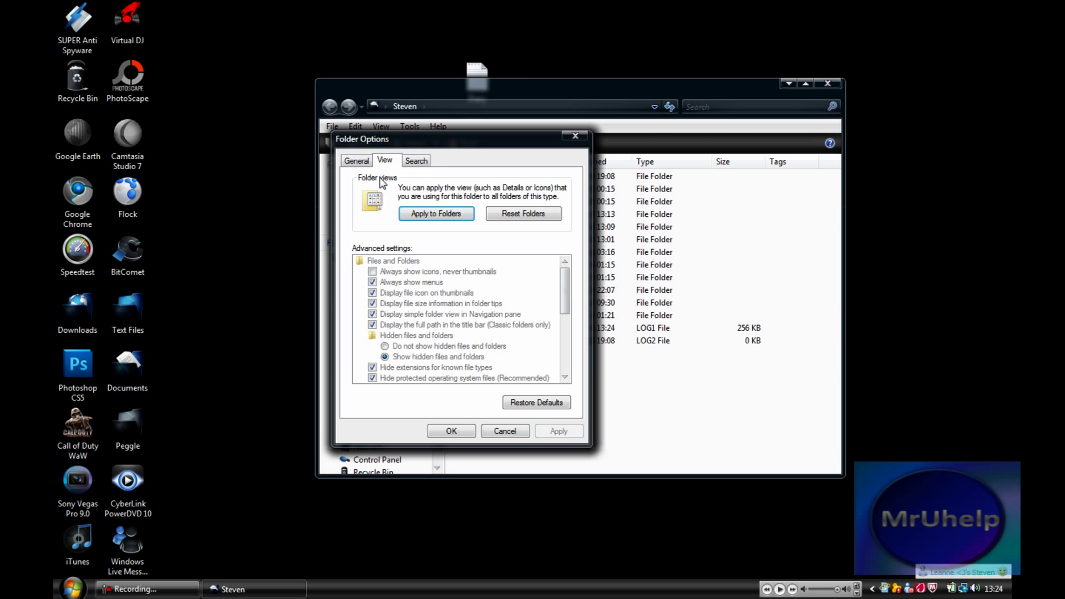
click(384, 356)
click(451, 431)
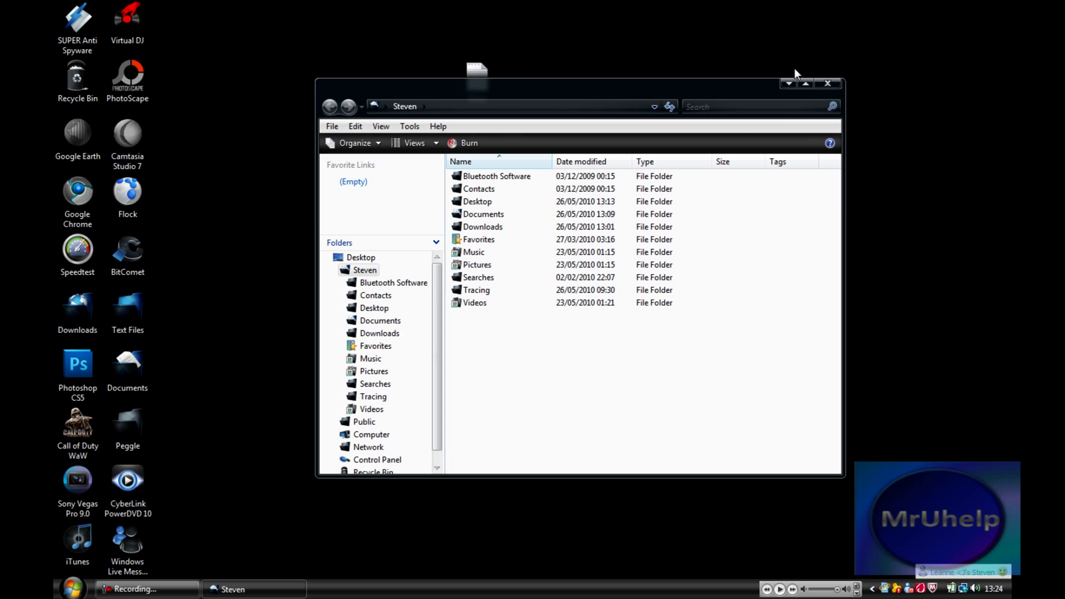
Close the Steven folder window and box-select the Diary and lol desktop icons
click(832, 86)
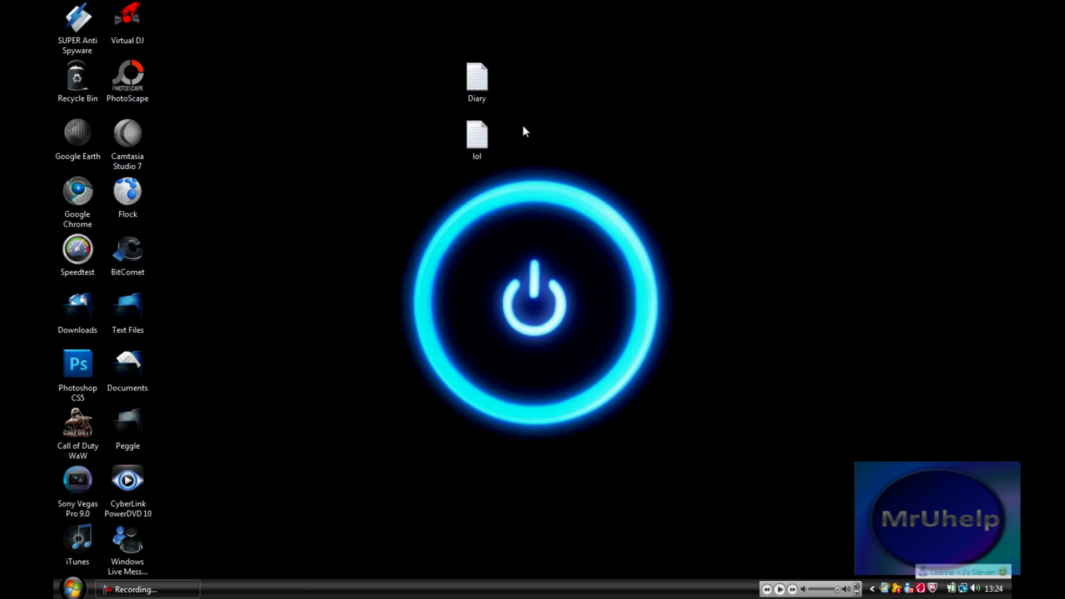
drag(505, 174, 450, 45)
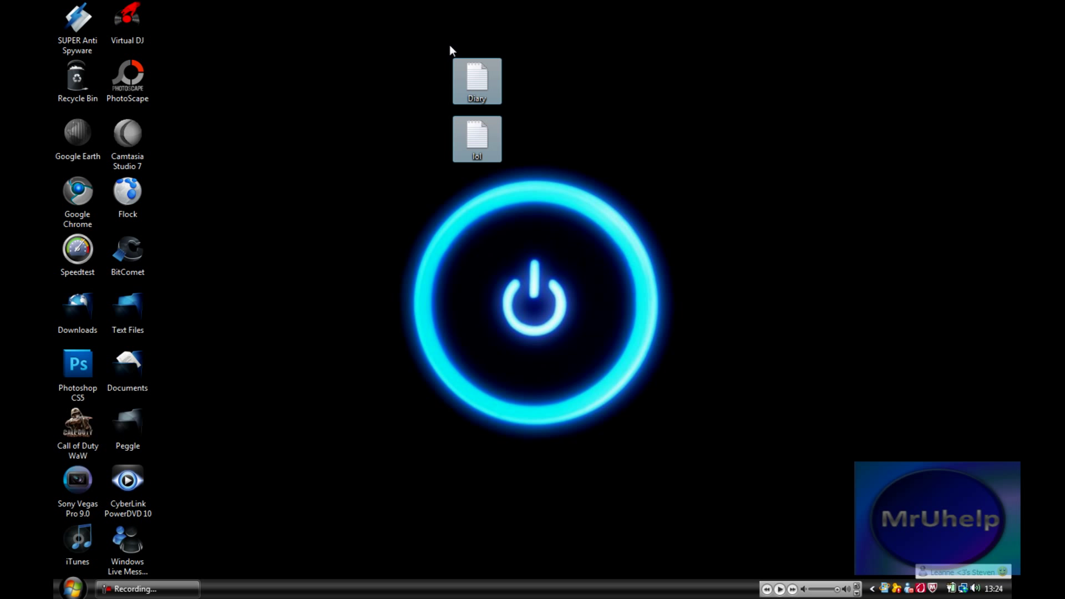